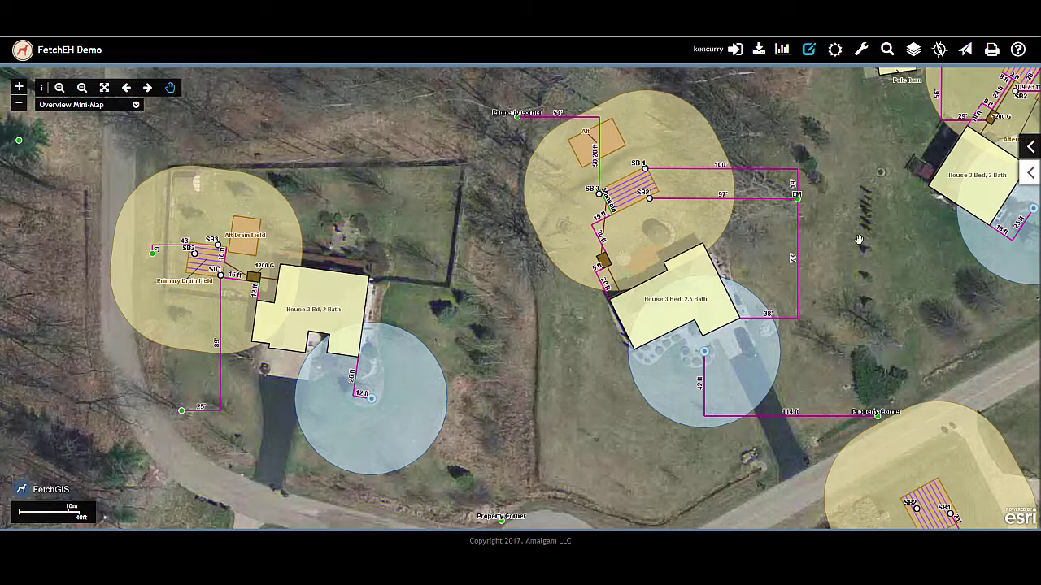
Start a snapped measurement line at the New Home's northeast main-wall corner with a 15 ft eastward segment parallel to the garage's shared wall
{"action": "left_click_drag", "start_coordinate": [463, 108], "coordinate": [459, 515]}
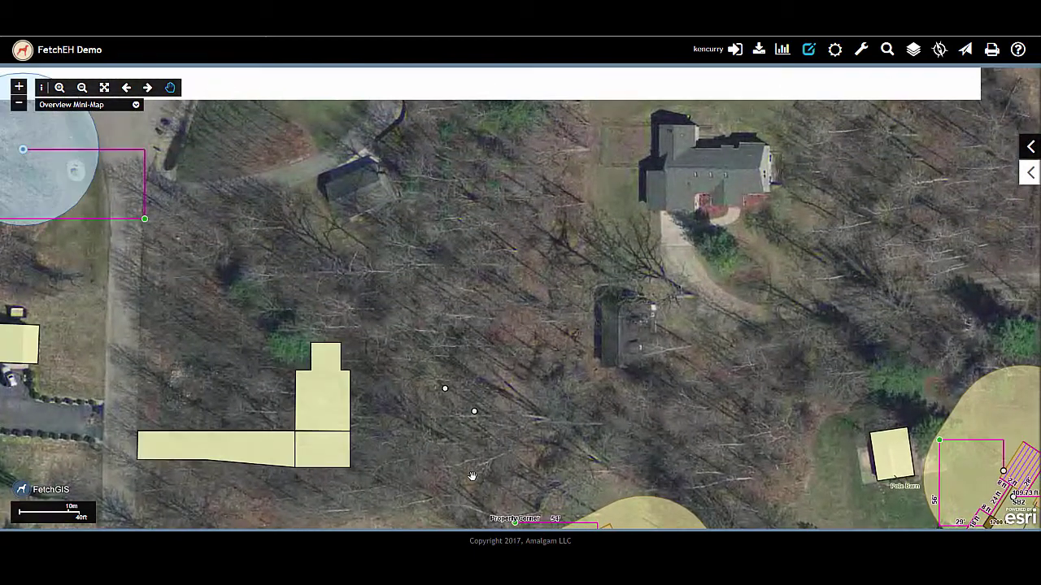
{"action": "left_click_drag", "start_coordinate": [396, 488], "coordinate": [400, 405]}
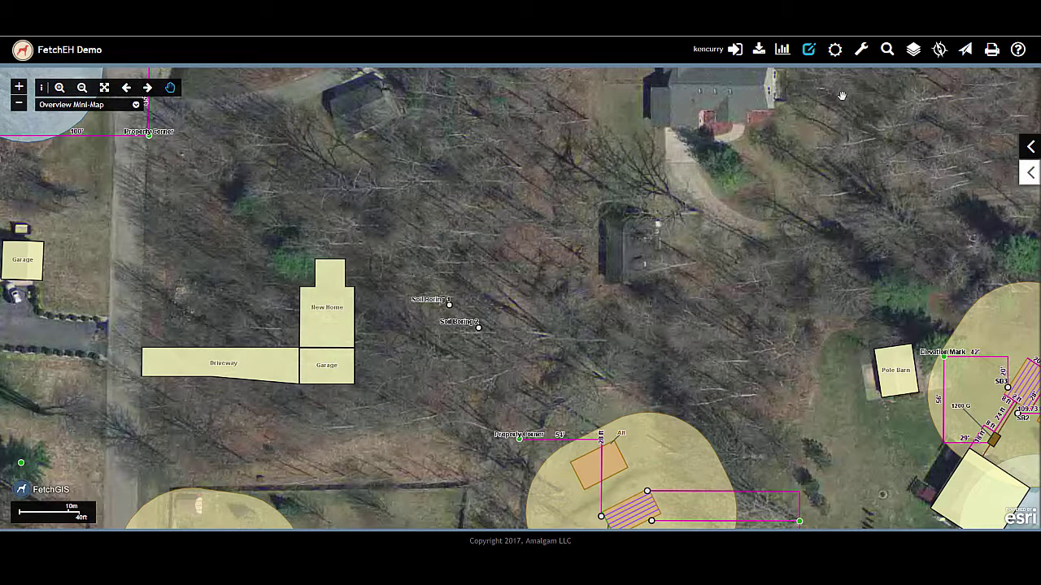
{"action": "left_click", "coordinate": [809, 50]}
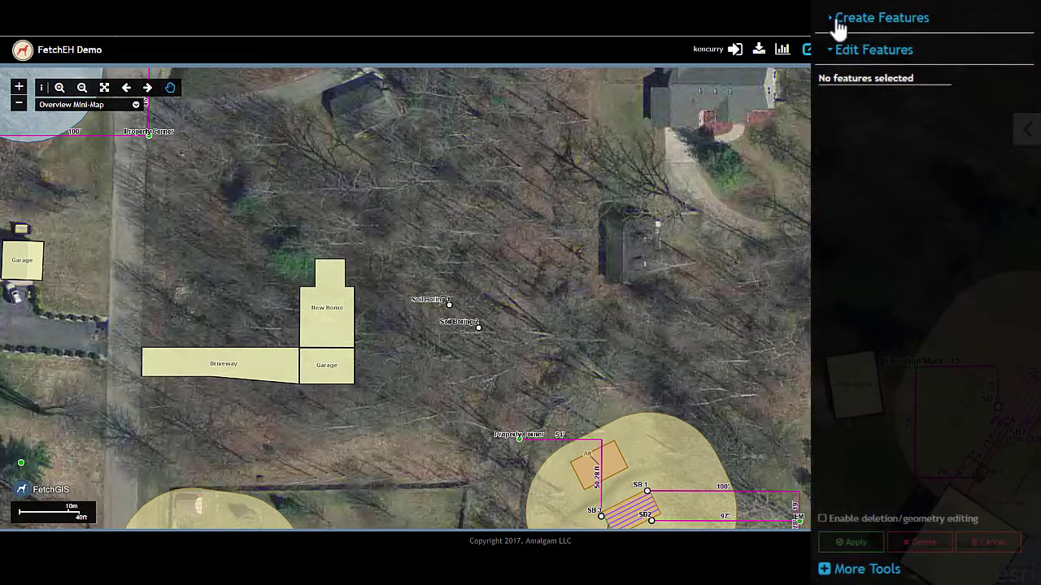
{"action": "left_click", "coordinate": [837, 24]}
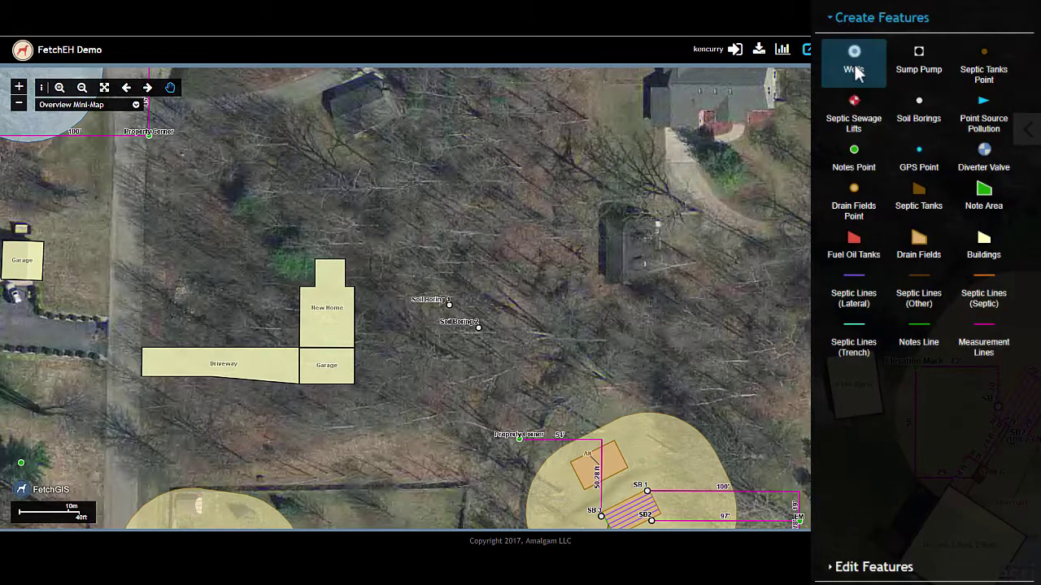
{"action": "left_click", "coordinate": [985, 341]}
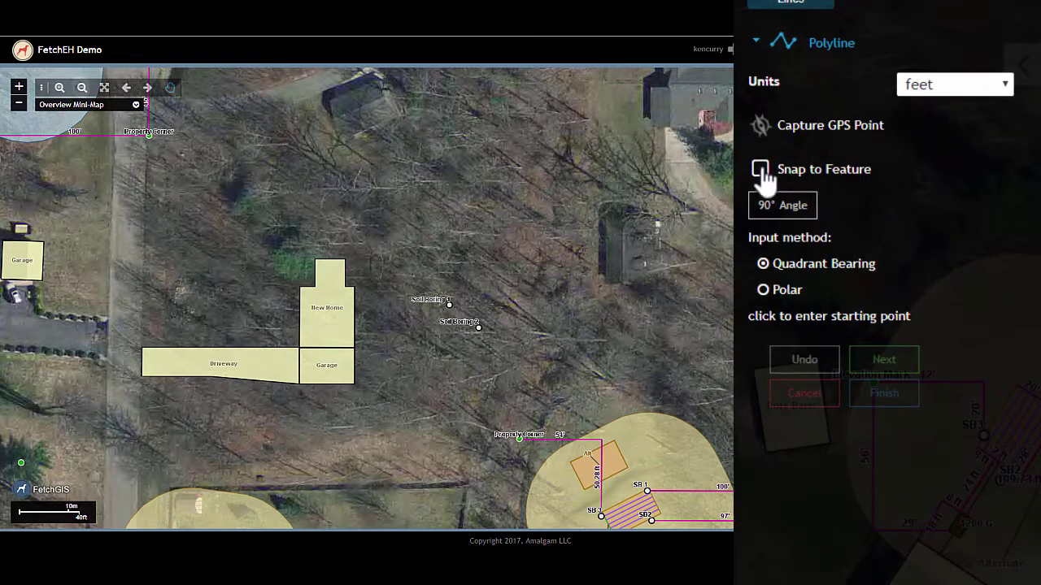
{"action": "left_click", "coordinate": [354, 286]}
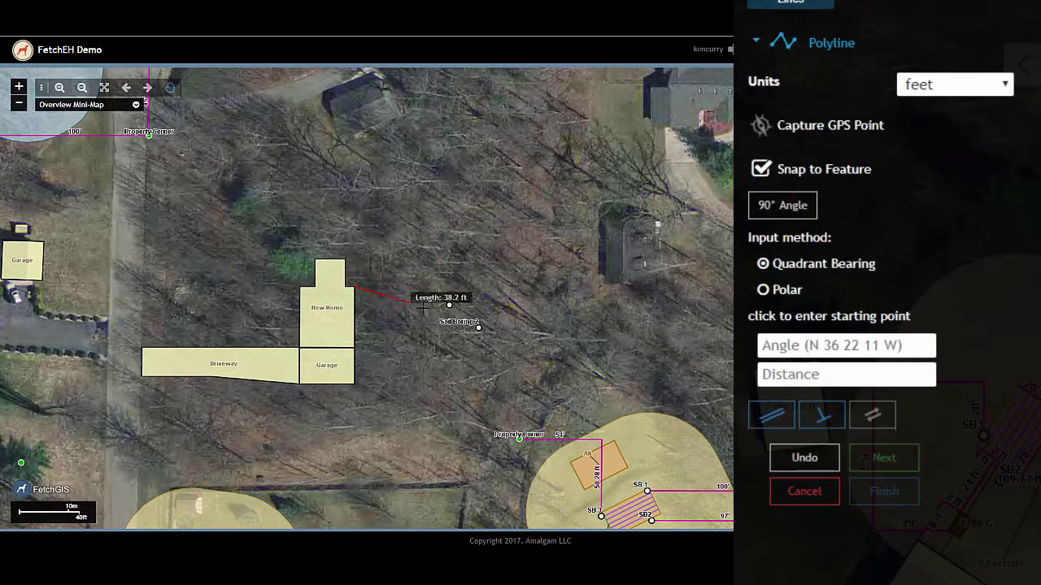
{"action": "left_click", "coordinate": [765, 417]}
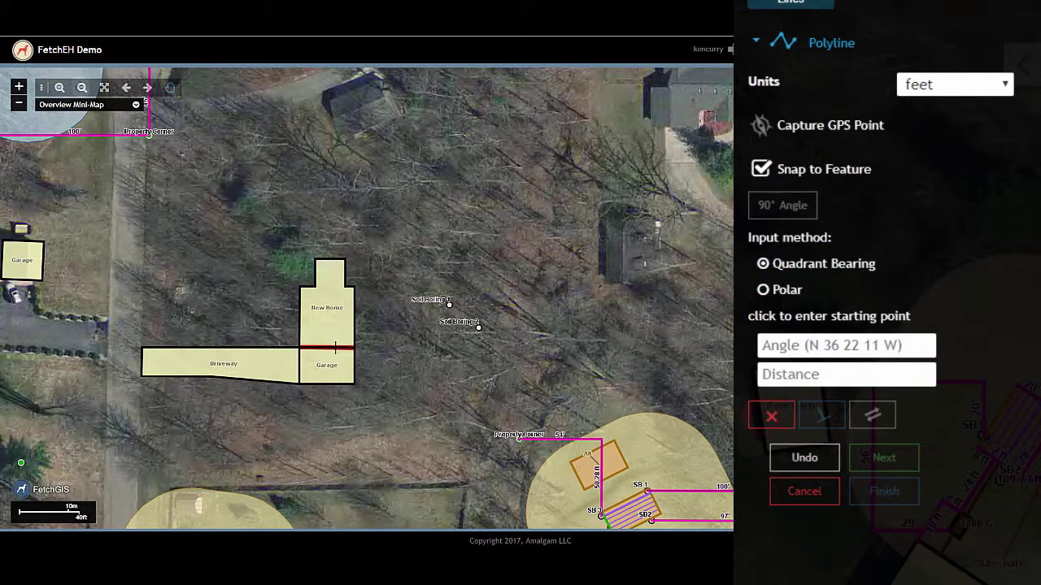
{"action": "left_click", "coordinate": [374, 340]}
{"action": "left_click", "coordinate": [771, 372]}
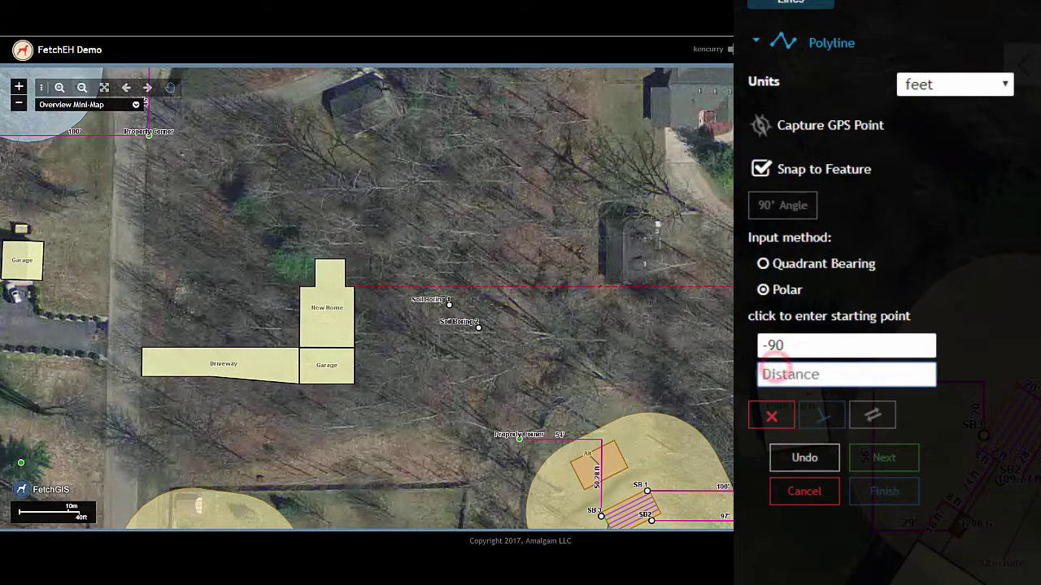
{"action": "type", "text": "15"}
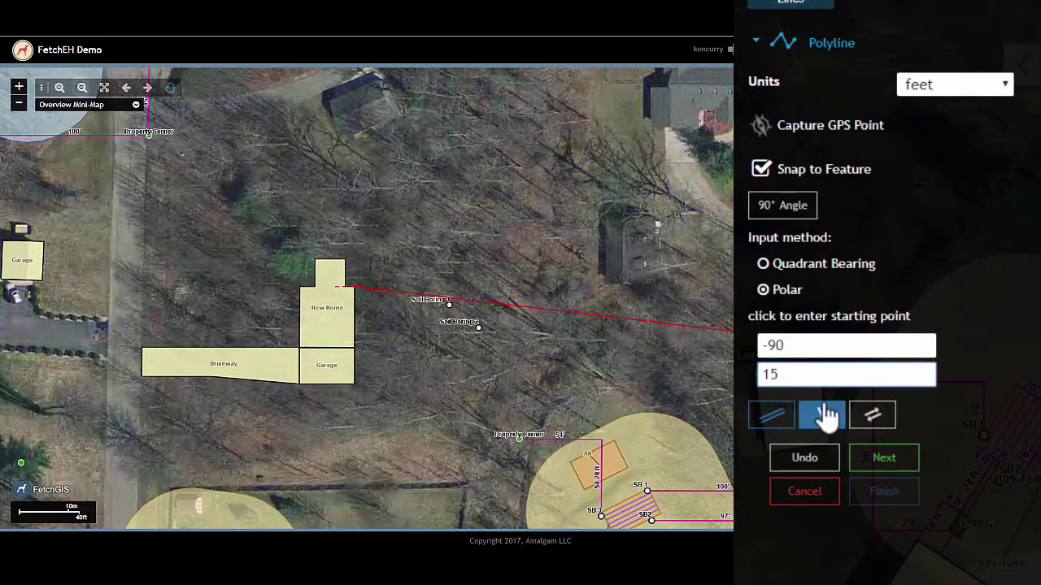
{"action": "left_click", "coordinate": [868, 418]}
{"action": "left_click", "coordinate": [874, 459]}
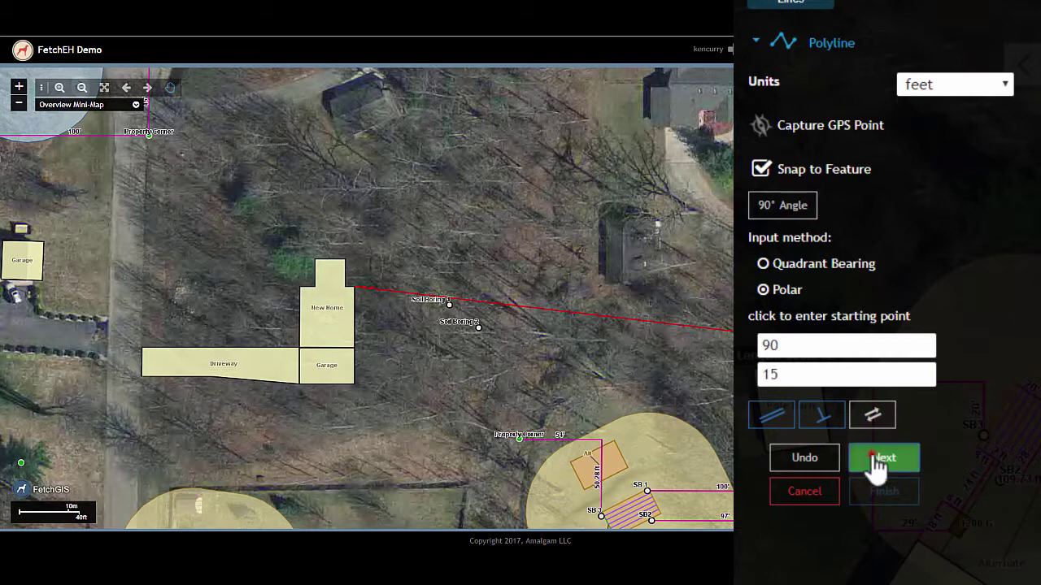
Add an 8 ft southward segment perpendicular to the 15 ft one, finish the measurement line and dismiss its details
{"action": "left_click", "coordinate": [817, 417]}
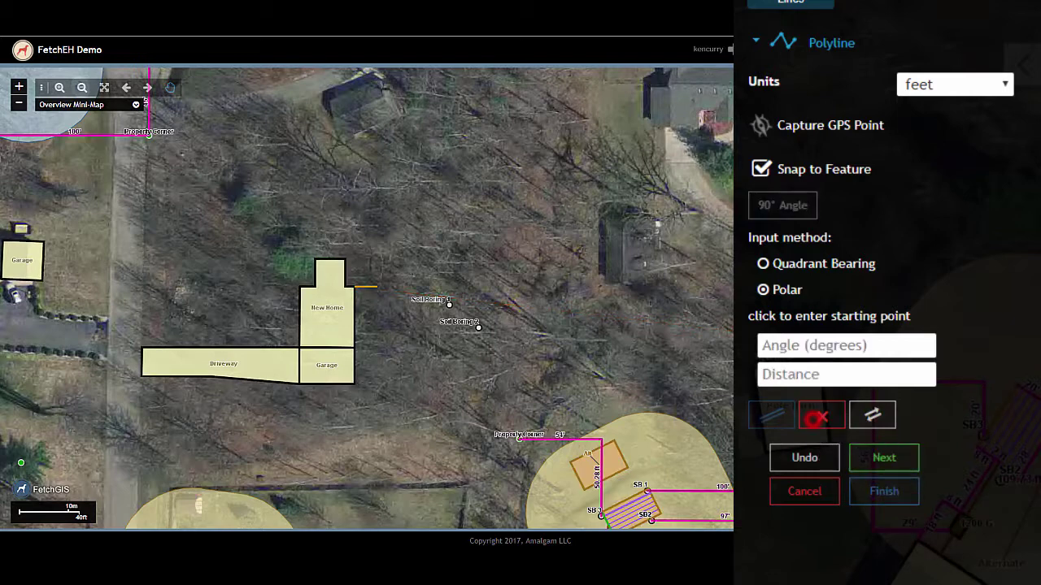
{"action": "left_click", "coordinate": [366, 286]}
{"action": "left_click", "coordinate": [816, 374]}
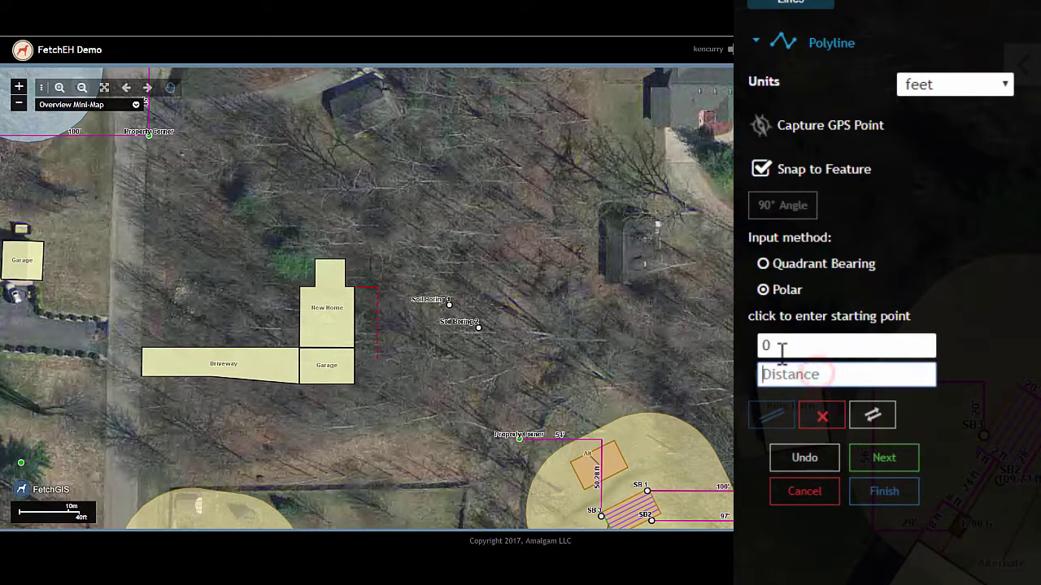
{"action": "type", "text": "8"}
{"action": "left_click", "coordinate": [869, 414]}
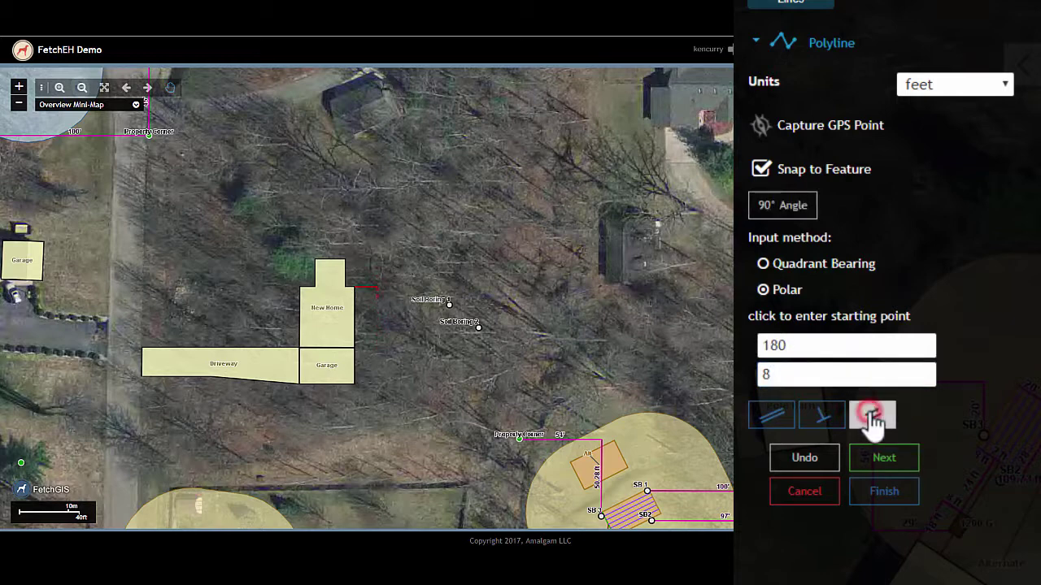
{"action": "left_click", "coordinate": [878, 458]}
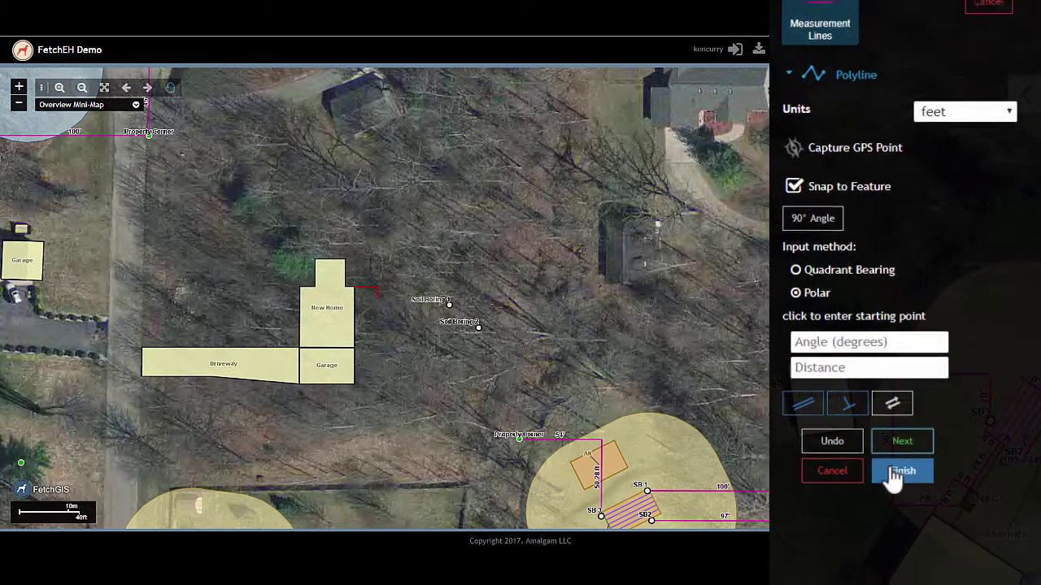
{"action": "left_click", "coordinate": [899, 471]}
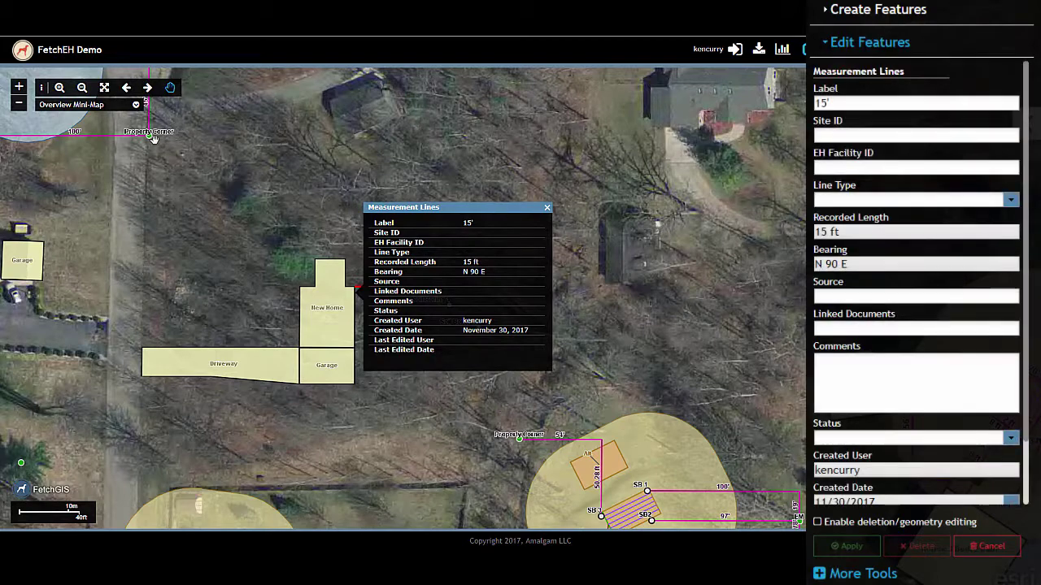
{"action": "left_click", "coordinate": [19, 87]}
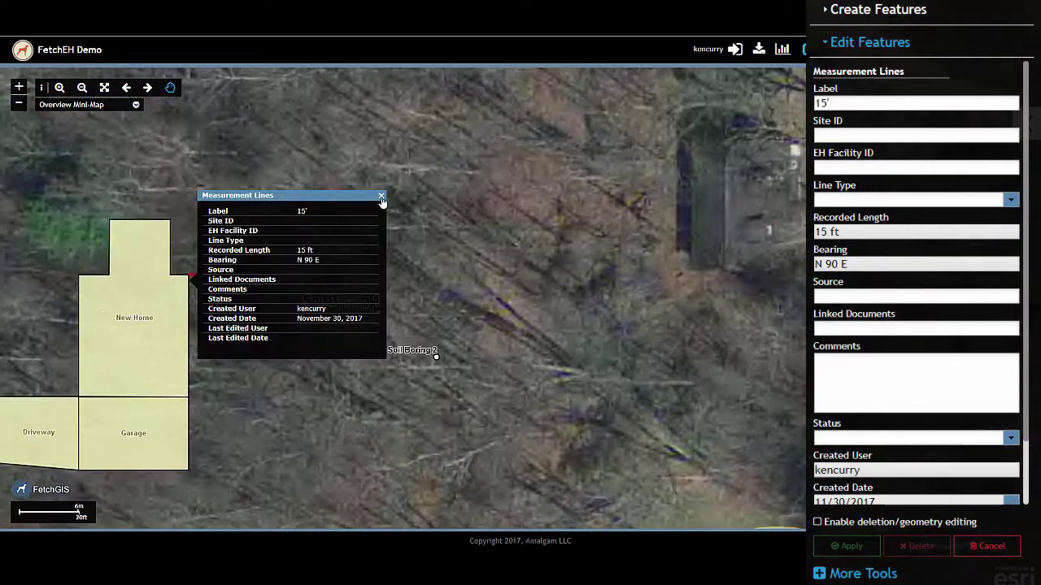
{"action": "left_click", "coordinate": [382, 204]}
Place a fixed rectangular septic tank, 8 ft wide and 6 ft long, snapped to the end of the 8 ft measurement segment
{"action": "left_click", "coordinate": [866, 11]}
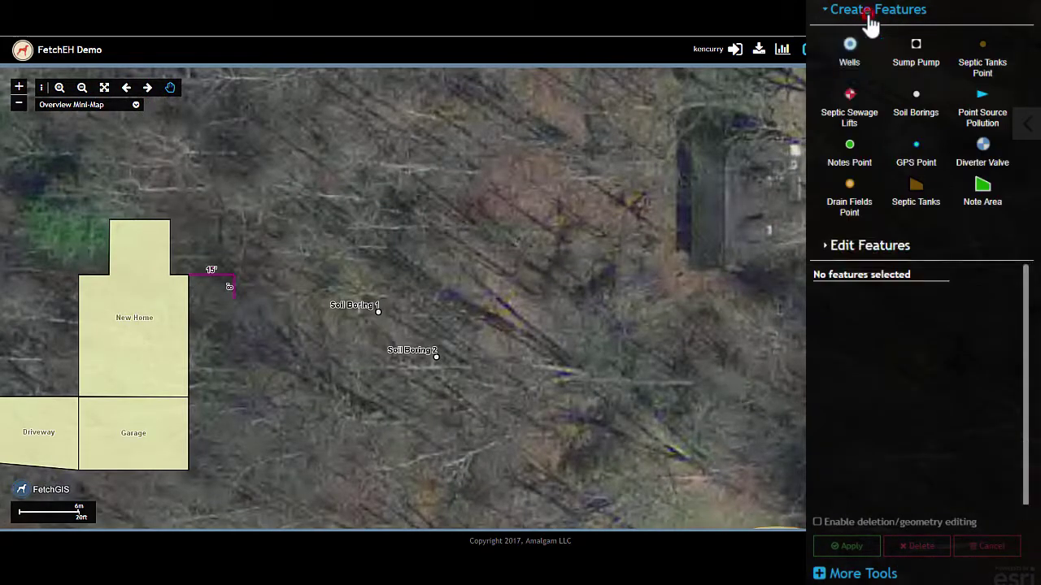
{"action": "left_click", "coordinate": [913, 181]}
{"action": "left_click", "coordinate": [910, 200]}
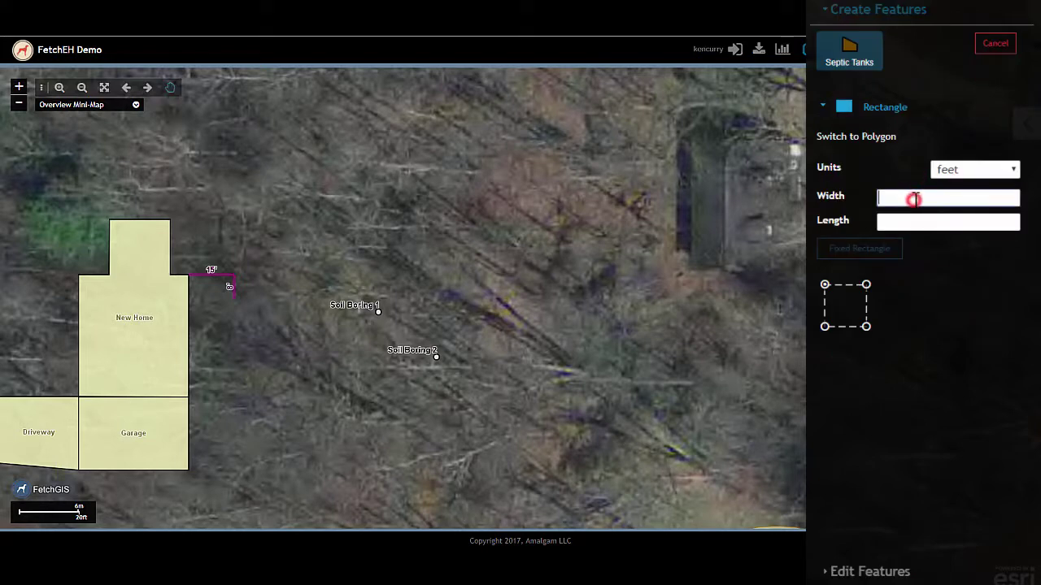
{"action": "type", "text": "8"}
{"action": "left_click", "coordinate": [886, 222]}
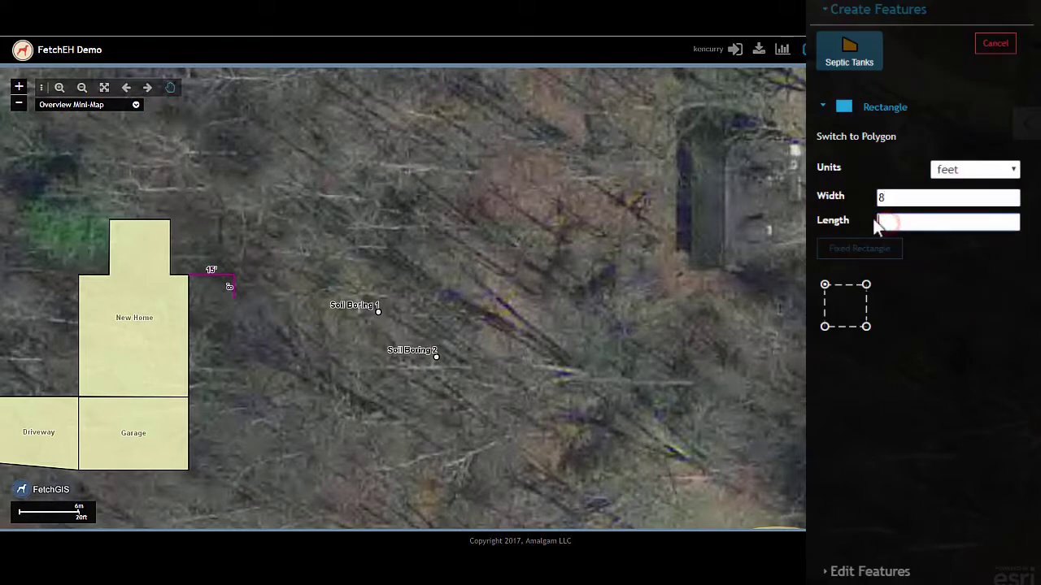
{"action": "type", "text": "6"}
{"action": "left_click", "coordinate": [866, 249]}
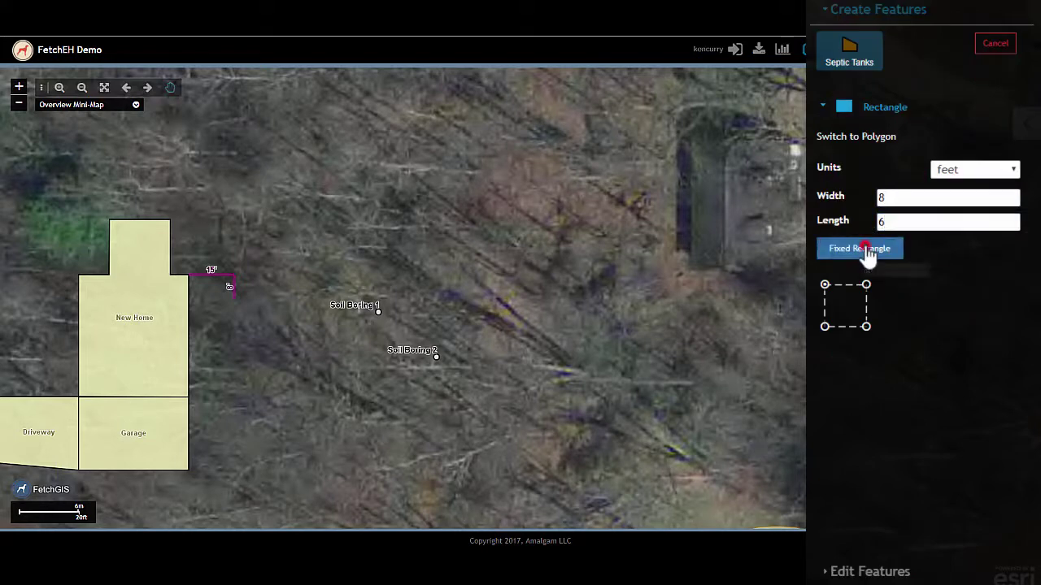
{"action": "left_click", "coordinate": [826, 226]}
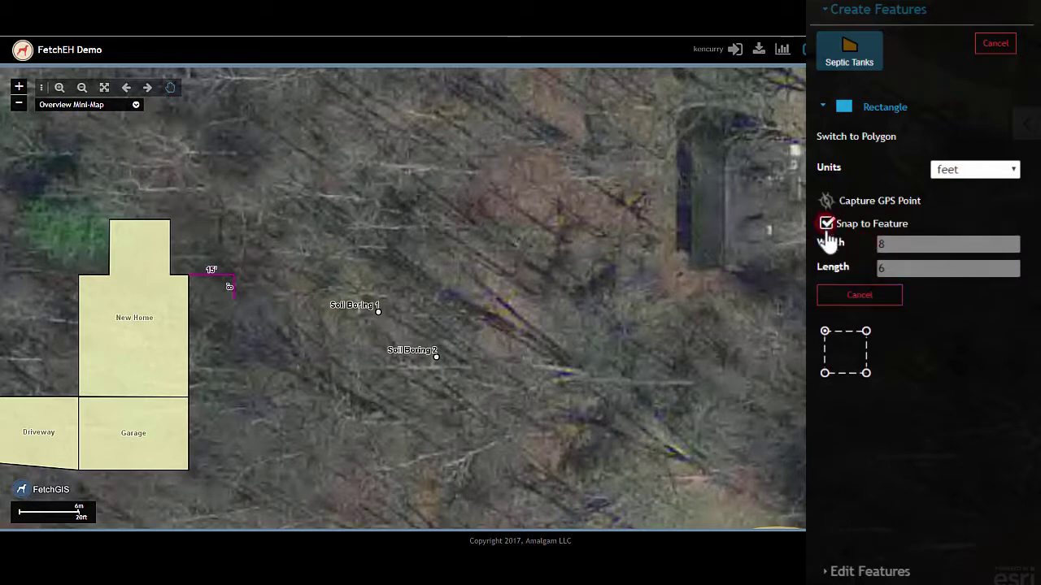
{"action": "left_click", "coordinate": [234, 301]}
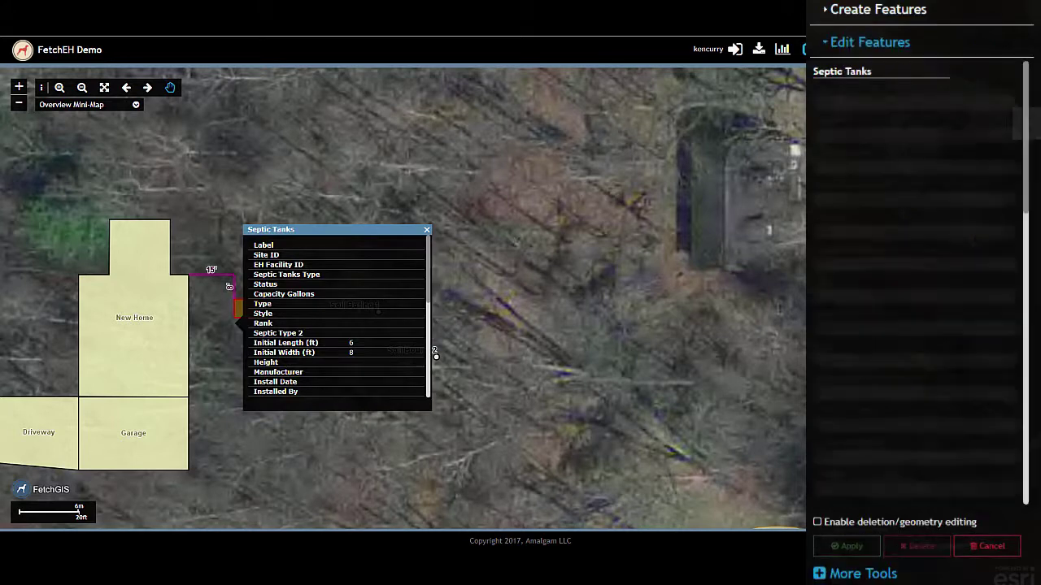
Label the septic tank 1500G, set its type to Residential, capacity to 1500 gallons and status to Proposed, and apply the edits
{"action": "left_click", "coordinate": [836, 102]}
{"action": "type", "text": "1500G"}
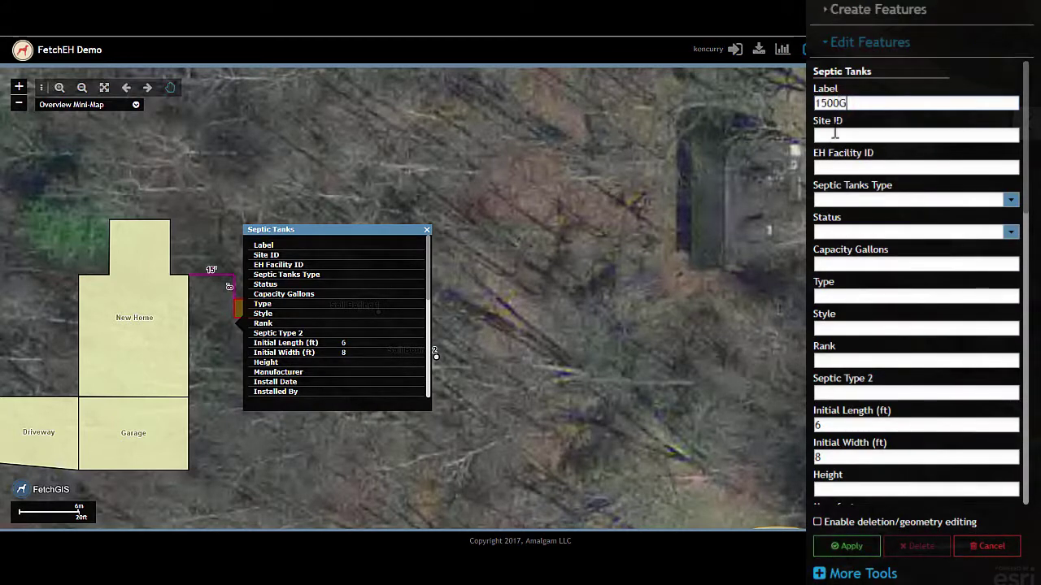
{"action": "left_click", "coordinate": [998, 199]}
{"action": "left_click", "coordinate": [1004, 214]}
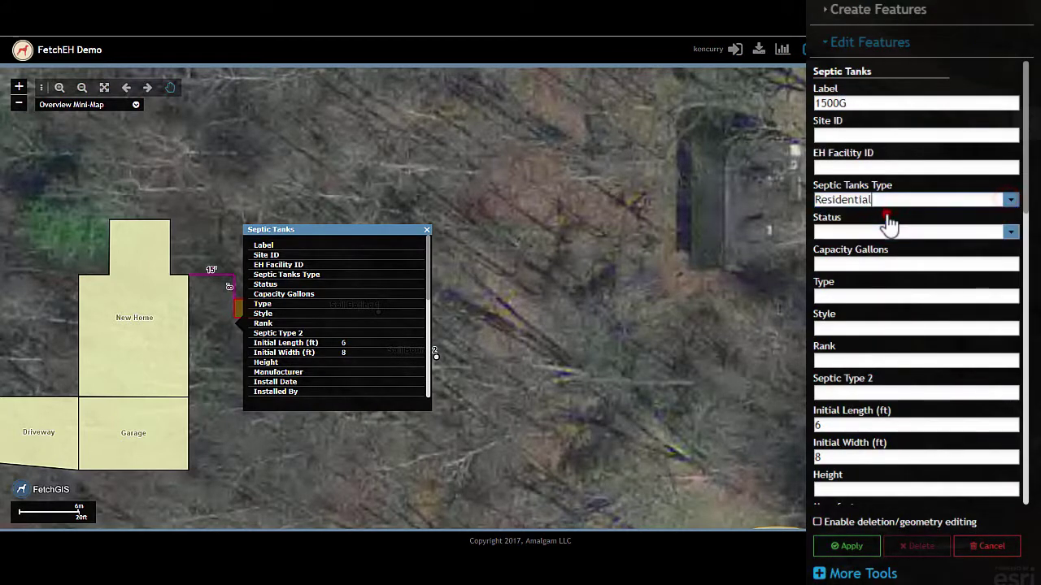
{"action": "left_click", "coordinate": [858, 264]}
{"action": "type", "text": "15"}
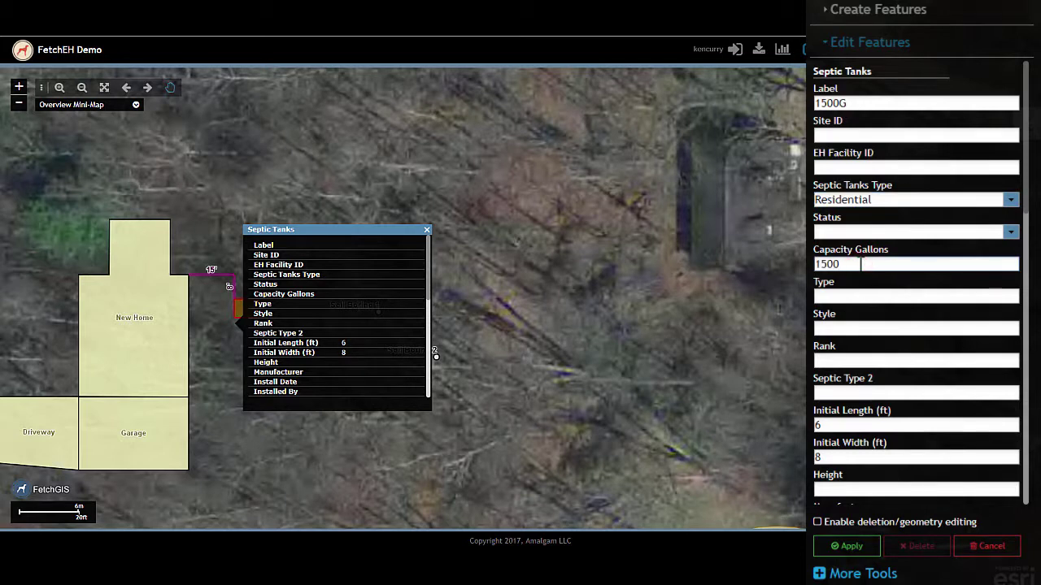
{"action": "type", "text": "00"}
{"action": "left_click", "coordinate": [1008, 232]}
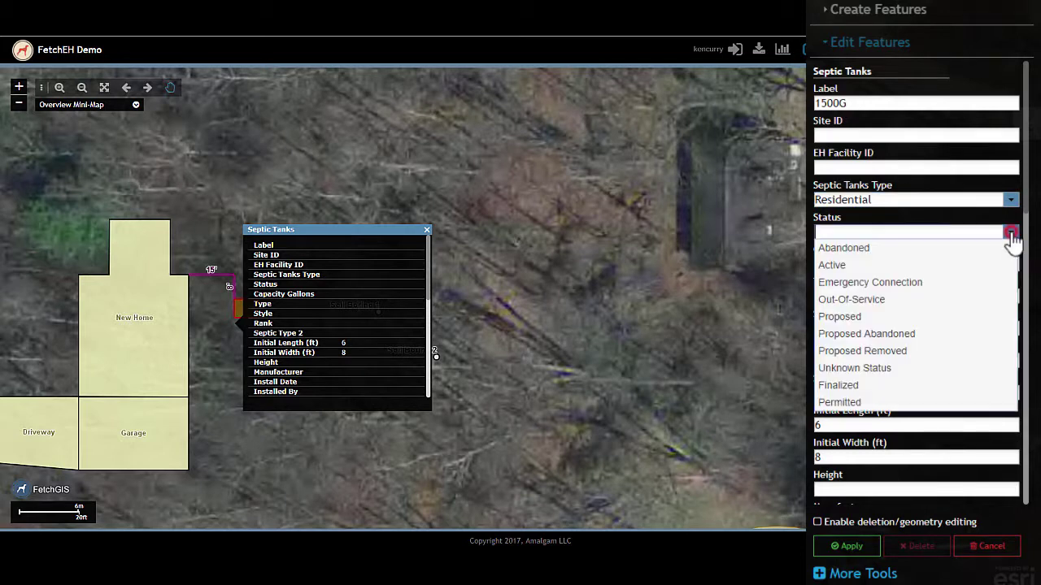
{"action": "left_click", "coordinate": [884, 317]}
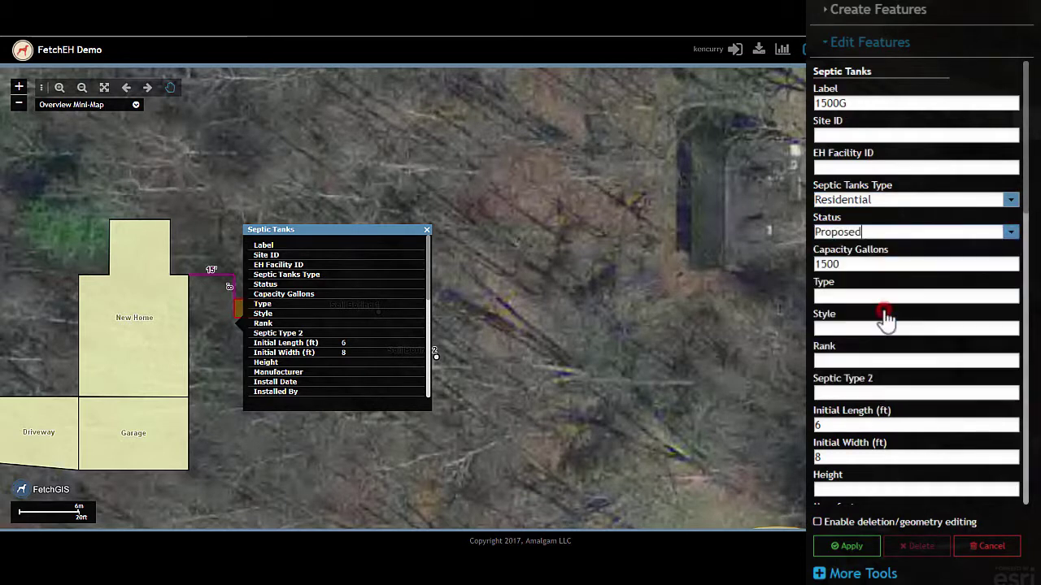
{"action": "left_click", "coordinate": [842, 551]}
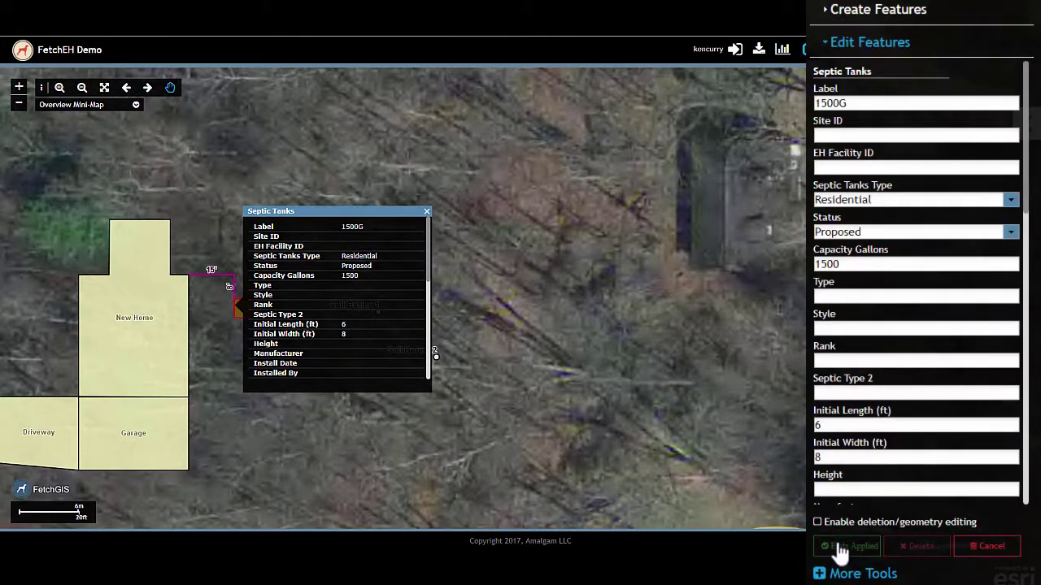
Start another measurement line at the same New Home corner with a 34 ft eastward segment parallel to the 15 ft line
{"action": "left_click", "coordinate": [831, 13]}
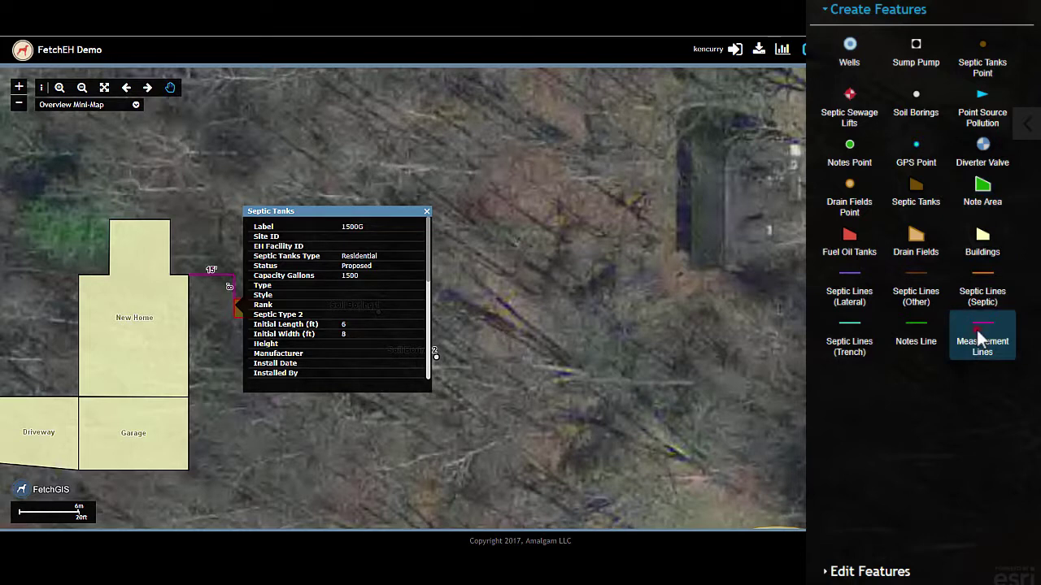
{"action": "left_click", "coordinate": [980, 336]}
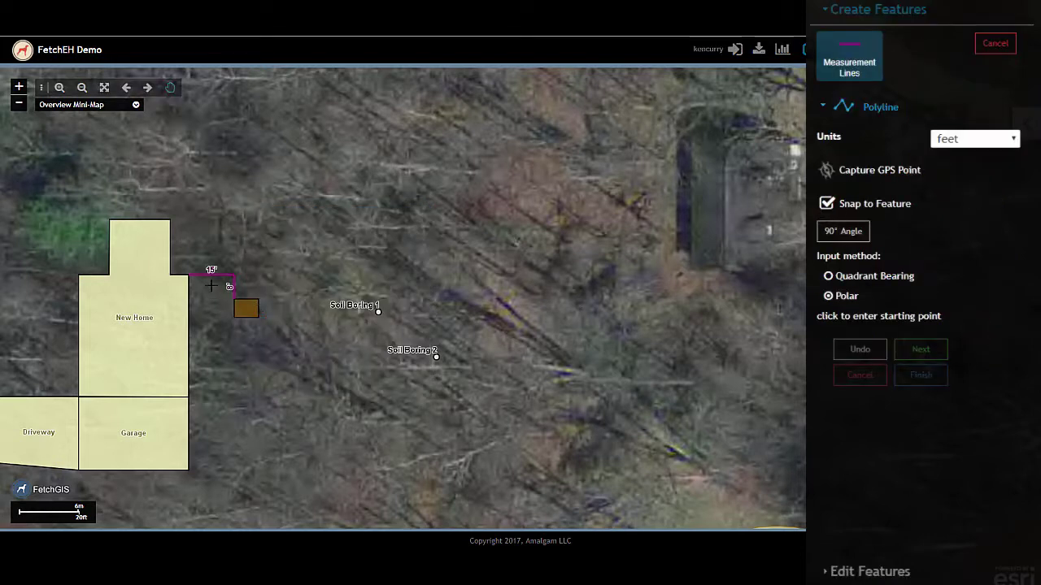
{"action": "left_click", "coordinate": [187, 274]}
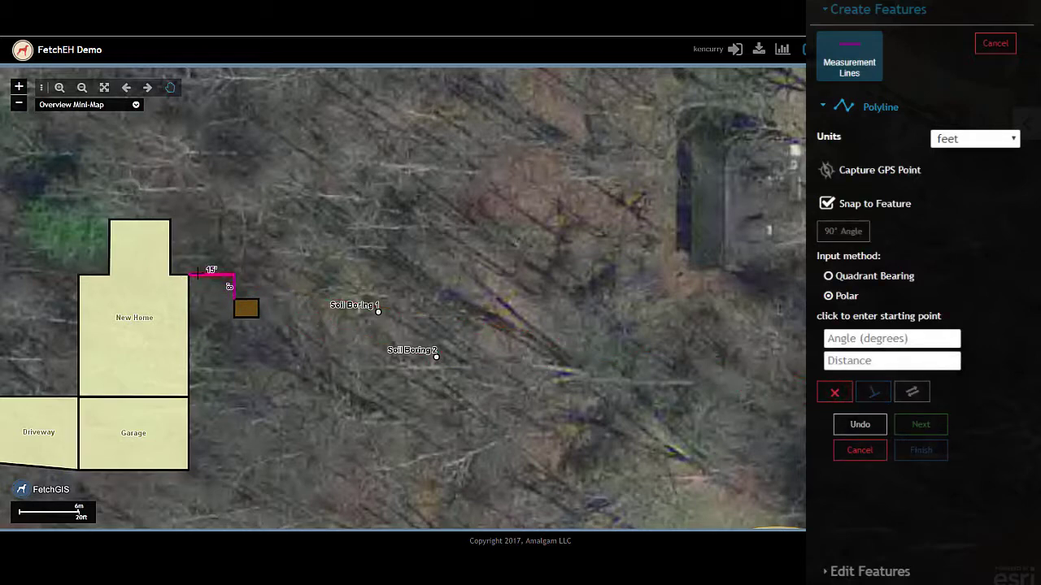
{"action": "type", "text": "-90"}
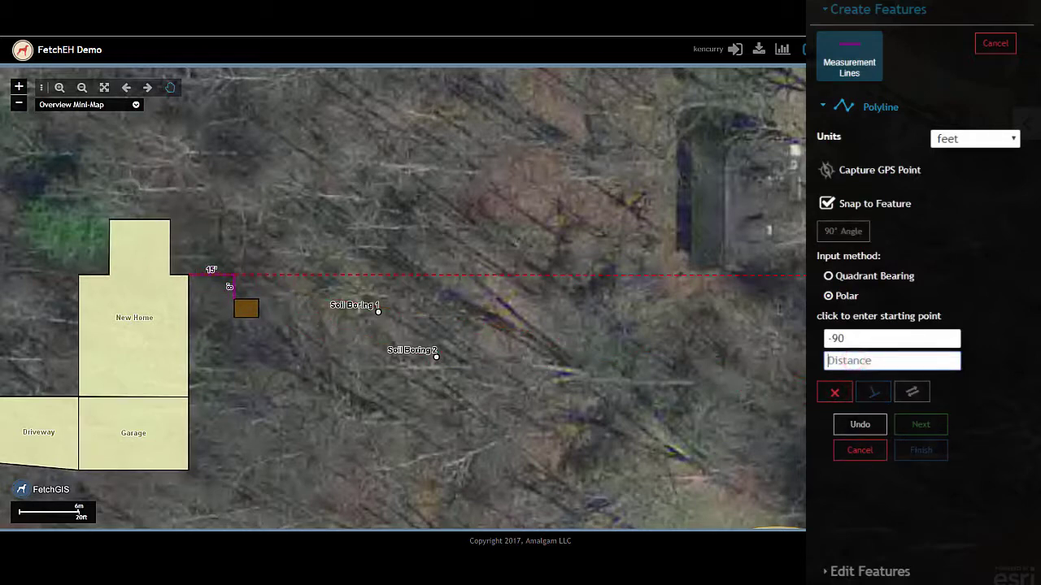
{"action": "type", "text": "34"}
{"action": "left_click", "coordinate": [902, 397]}
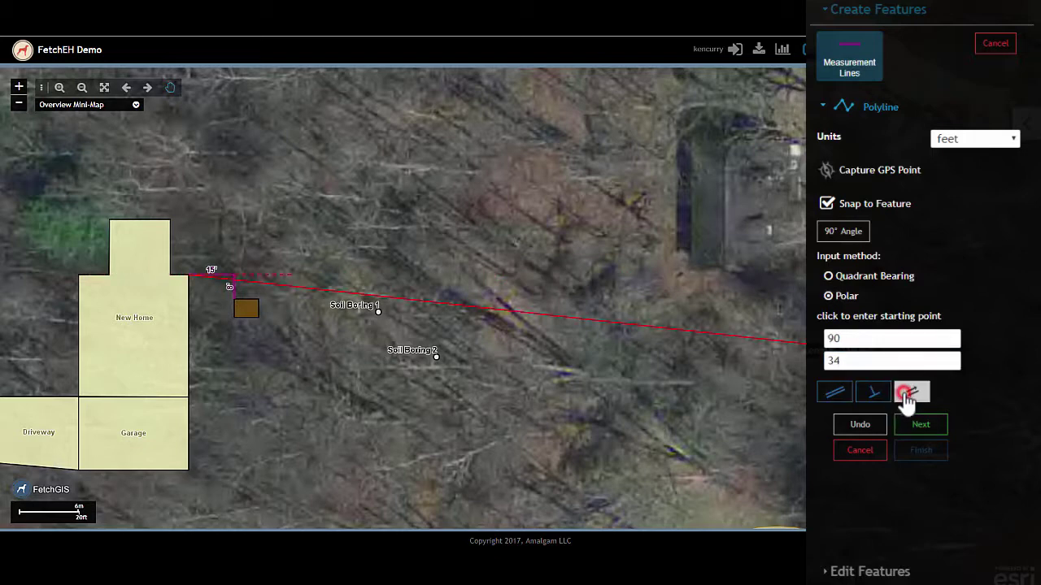
{"action": "left_click", "coordinate": [914, 431]}
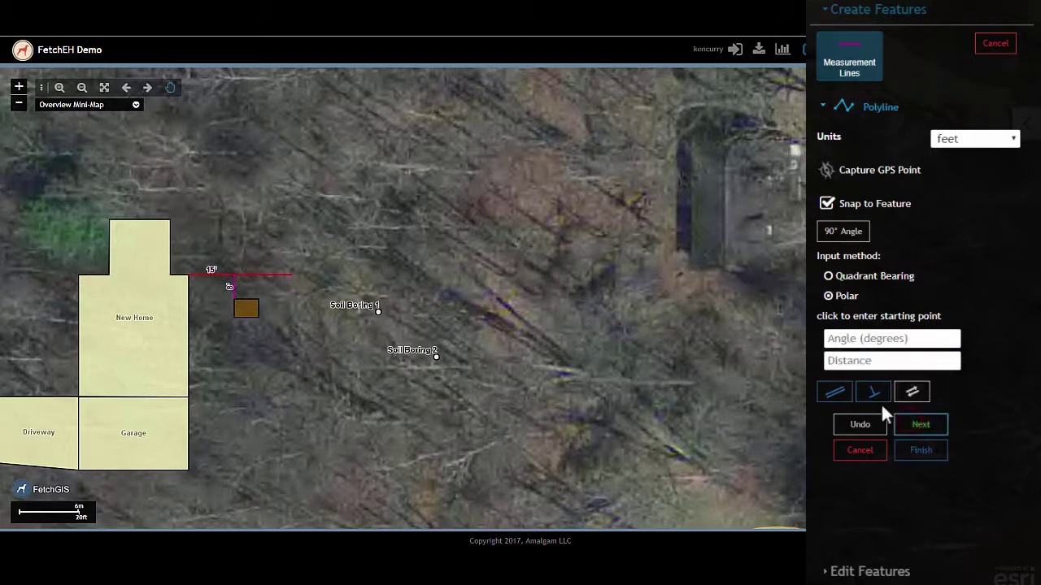
Add a 4 ft southward segment perpendicular to the 34 ft one and finish the measurement line
{"action": "left_click", "coordinate": [874, 395]}
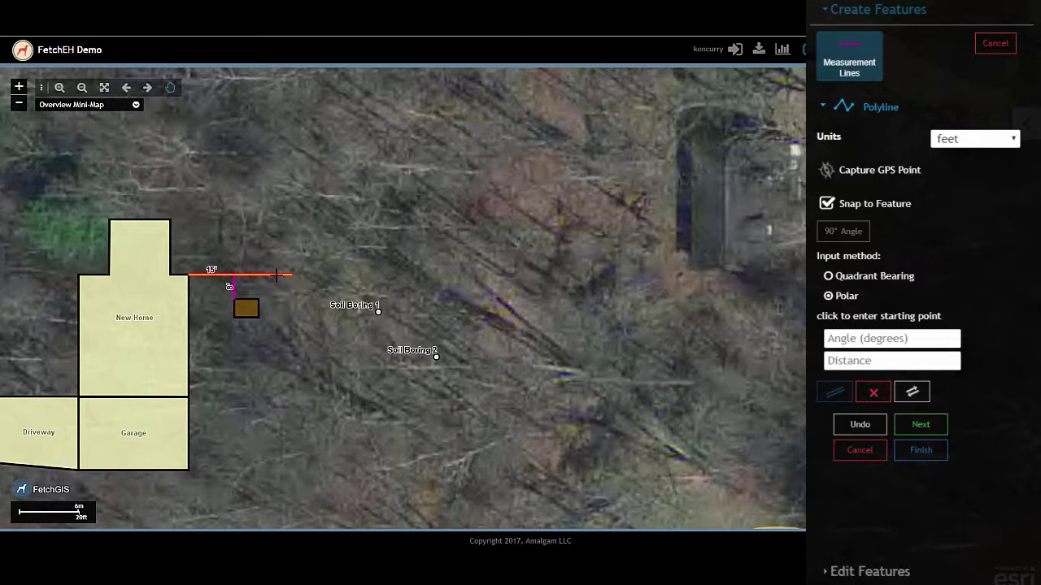
{"action": "left_click", "coordinate": [277, 275]}
{"action": "left_click", "coordinate": [833, 366]}
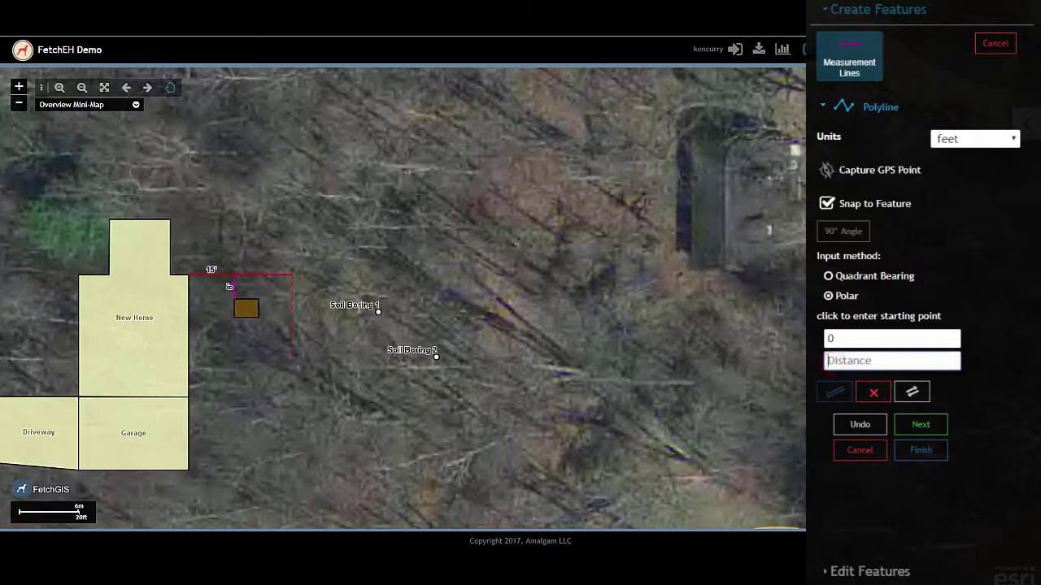
{"action": "type", "text": "4"}
{"action": "left_click", "coordinate": [877, 394]}
{"action": "left_click", "coordinate": [912, 392]}
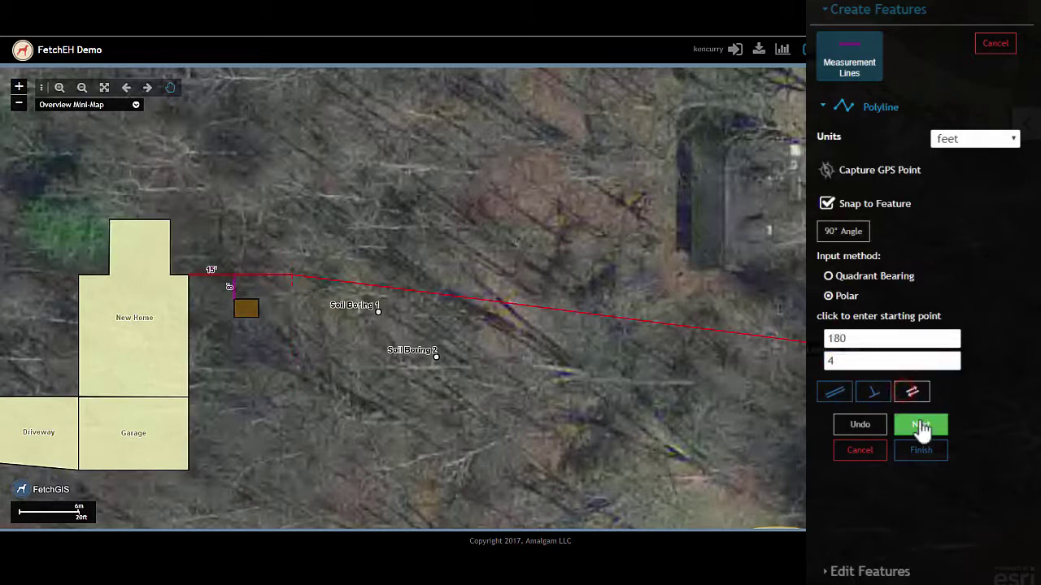
{"action": "left_click", "coordinate": [921, 424]}
{"action": "left_click", "coordinate": [919, 449]}
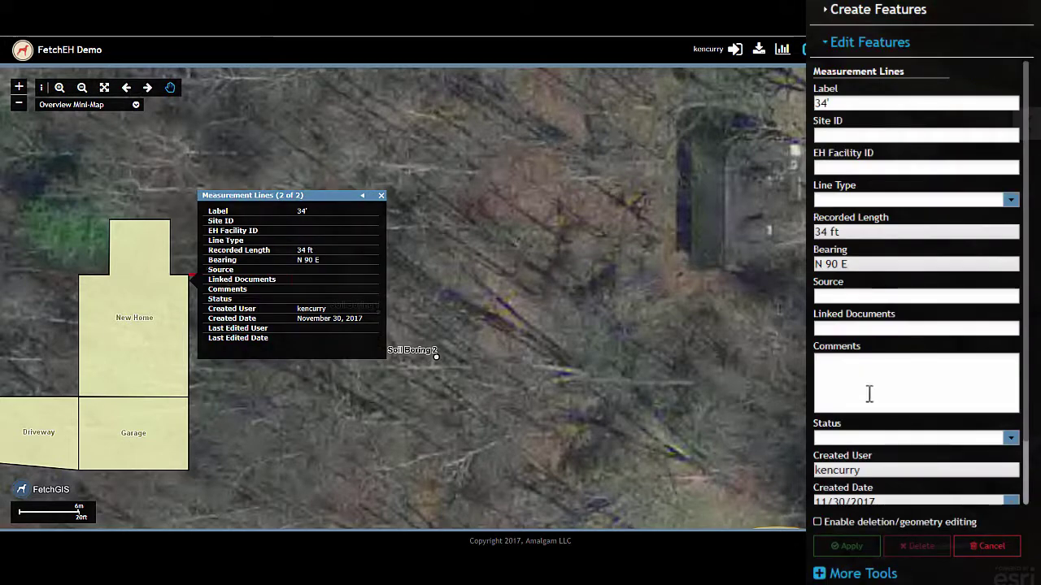
Place a rectangular drain field, 42 ft wide and 24 ft long, snapped to the end of the 4 ft measurement segment
{"action": "left_click", "coordinate": [874, 11]}
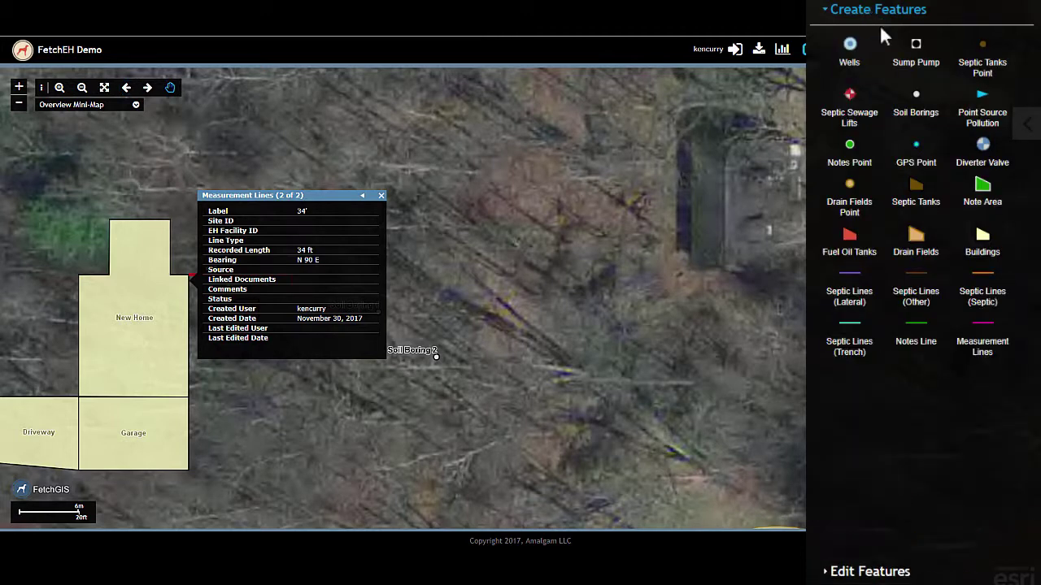
{"action": "left_click", "coordinate": [909, 236]}
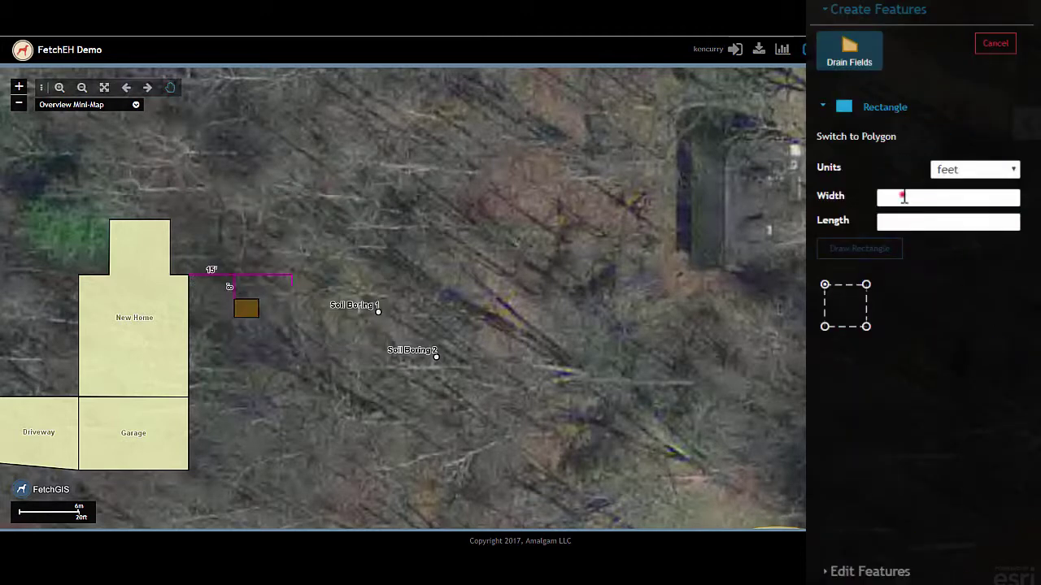
{"action": "left_click", "coordinate": [903, 196]}
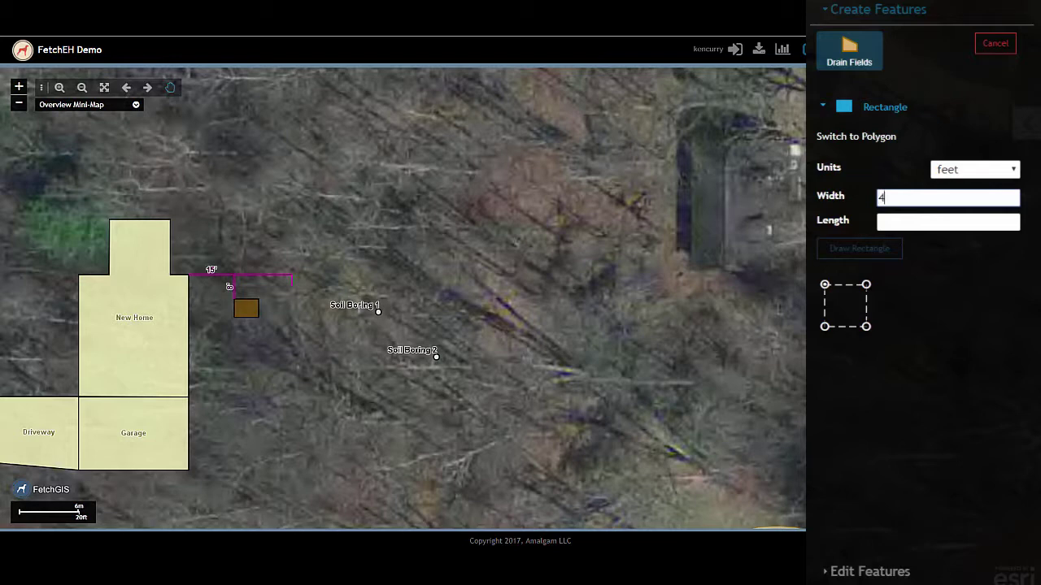
{"action": "left_click", "coordinate": [909, 223]}
{"action": "type", "text": "2"}
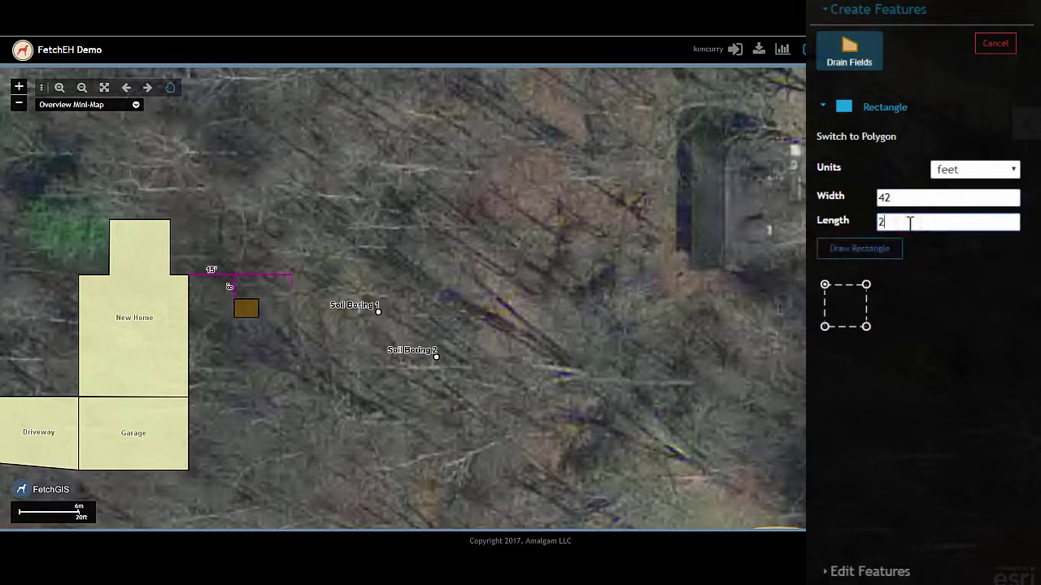
{"action": "type", "text": "4"}
{"action": "left_click", "coordinate": [871, 251]}
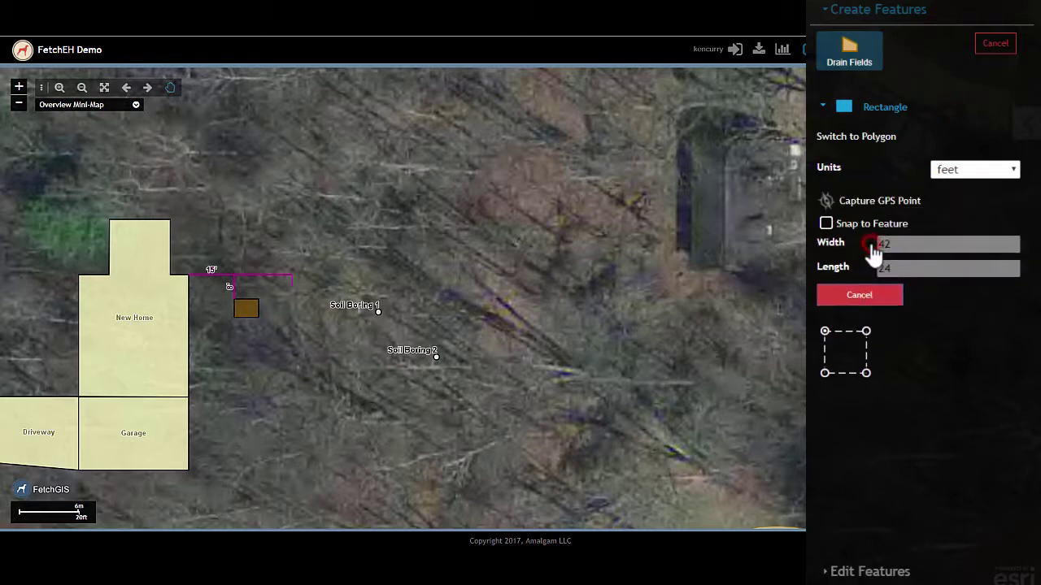
{"action": "left_click", "coordinate": [826, 225]}
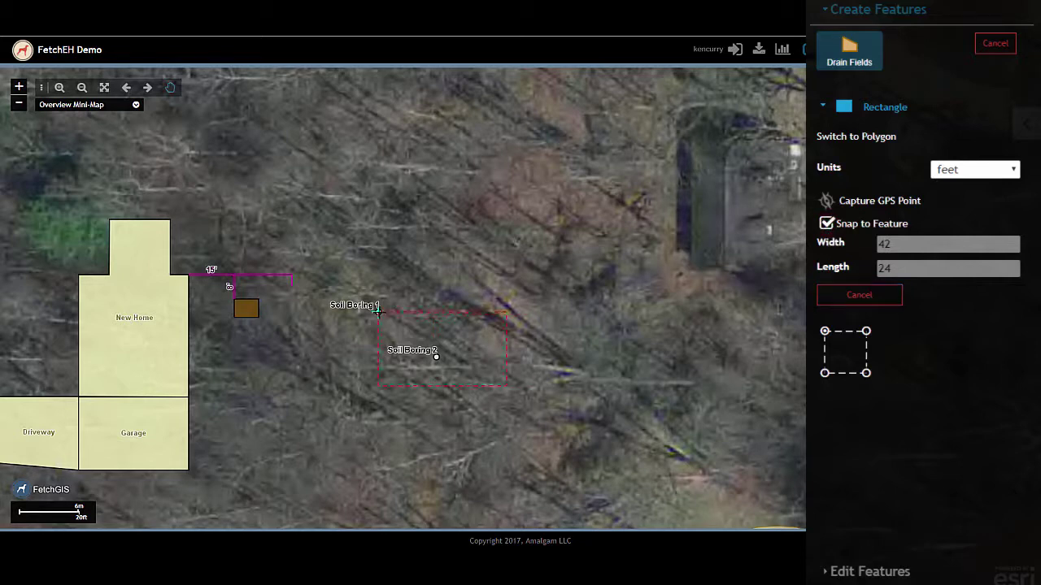
{"action": "left_click", "coordinate": [291, 286]}
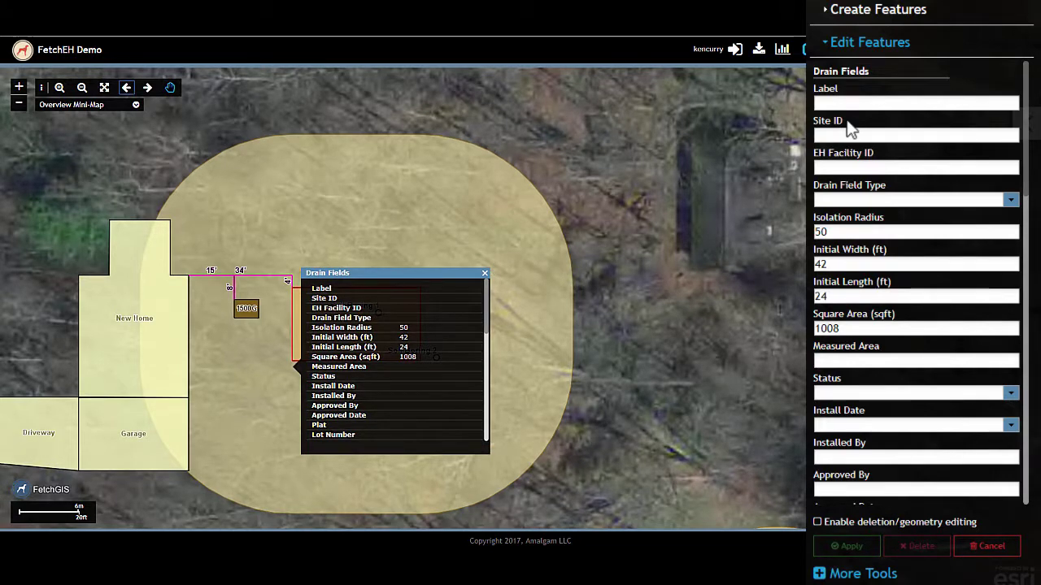
Set the drain field's type to Elevated and its status to Proposed, and apply the edits
{"action": "left_click", "coordinate": [1006, 199]}
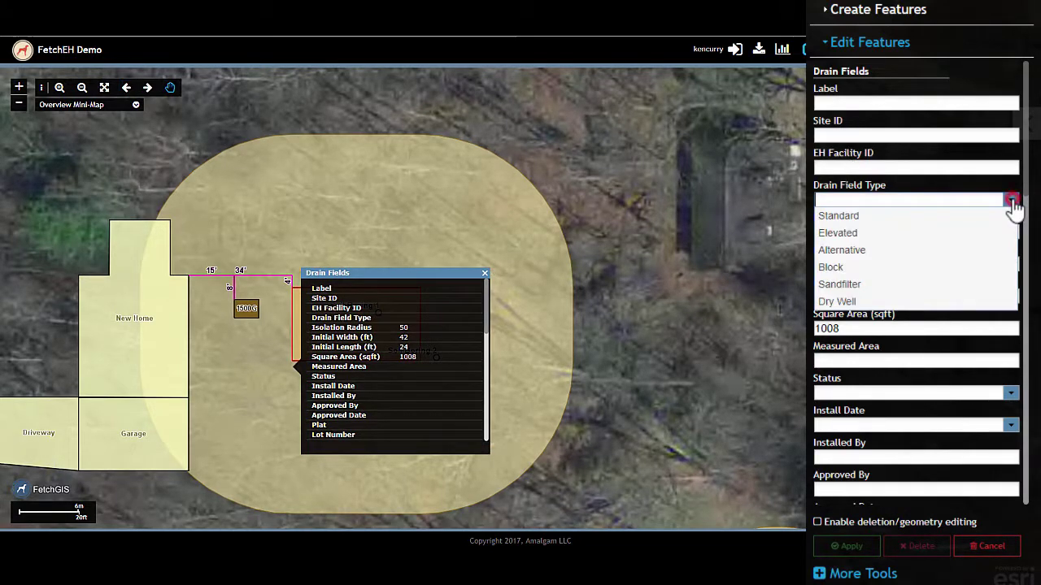
{"action": "left_click", "coordinate": [876, 233]}
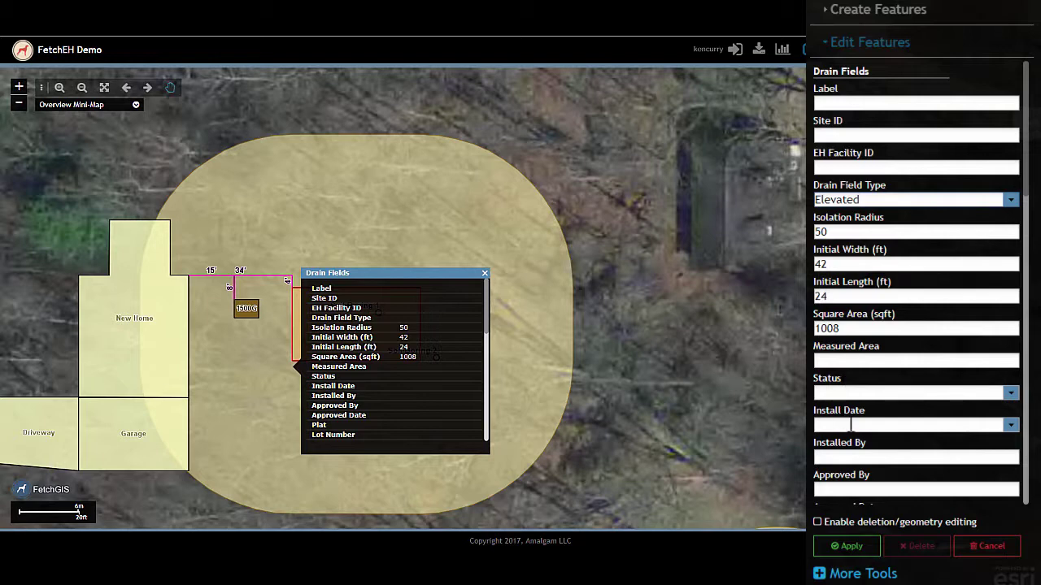
{"action": "left_click", "coordinate": [1012, 395]}
{"action": "left_click", "coordinate": [871, 479]}
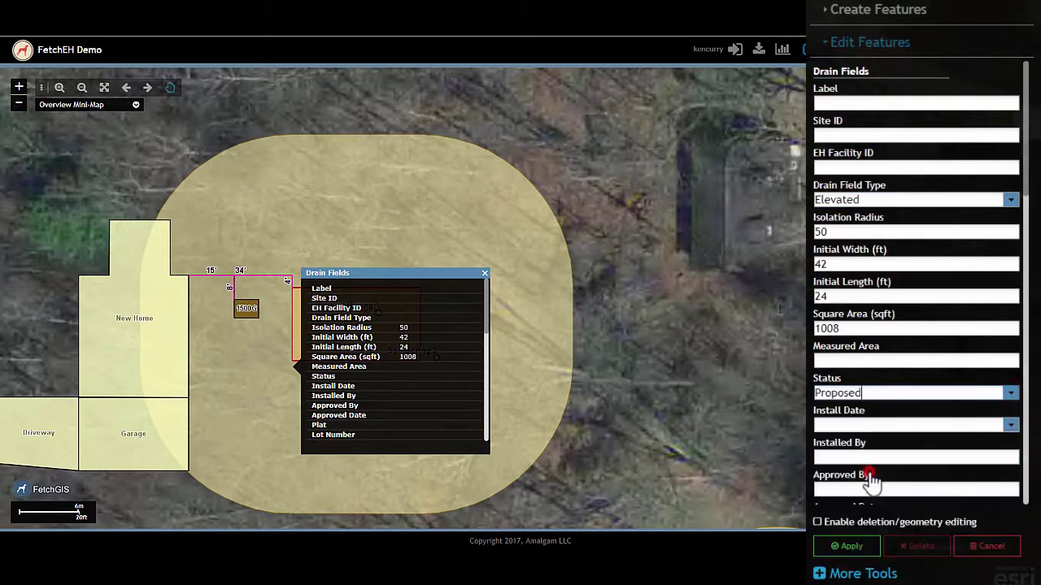
{"action": "left_click", "coordinate": [845, 546]}
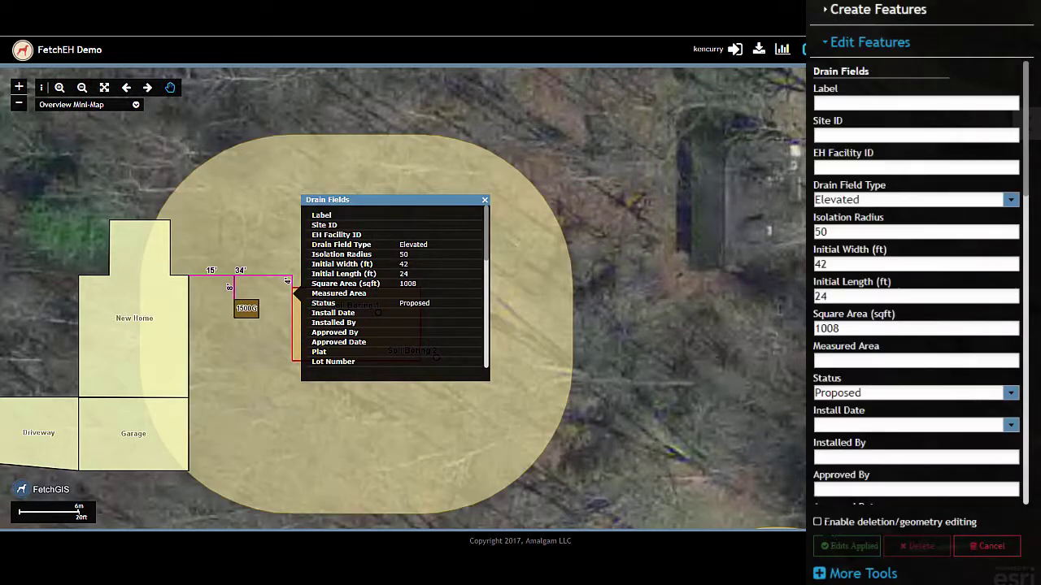
Auto-create 7 lateral septic lines spaced 3 ft apart in the drain field, based on its west edge, and dismiss their details
{"action": "left_click", "coordinate": [877, 12]}
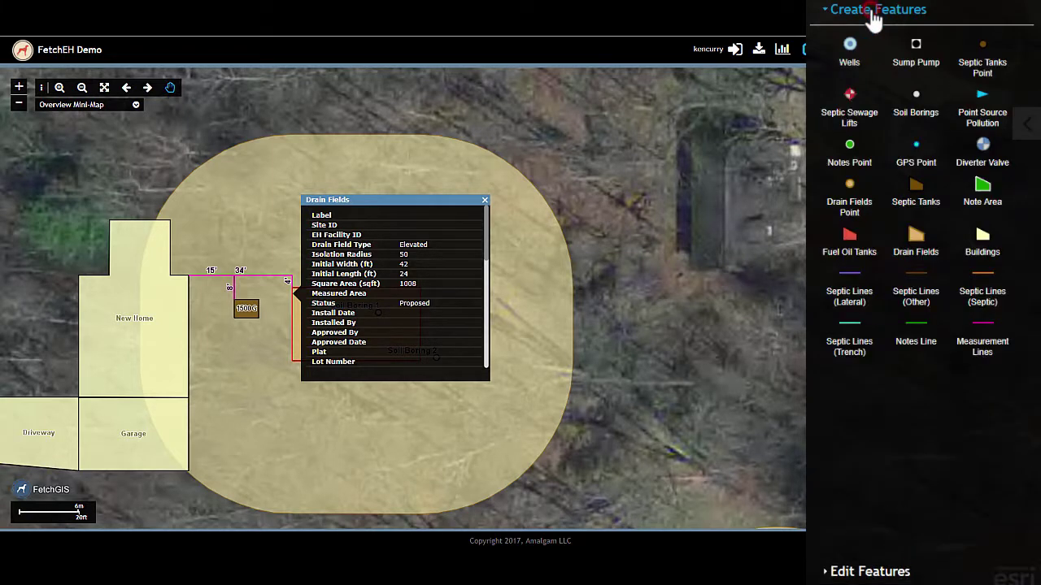
{"action": "left_click", "coordinate": [848, 287]}
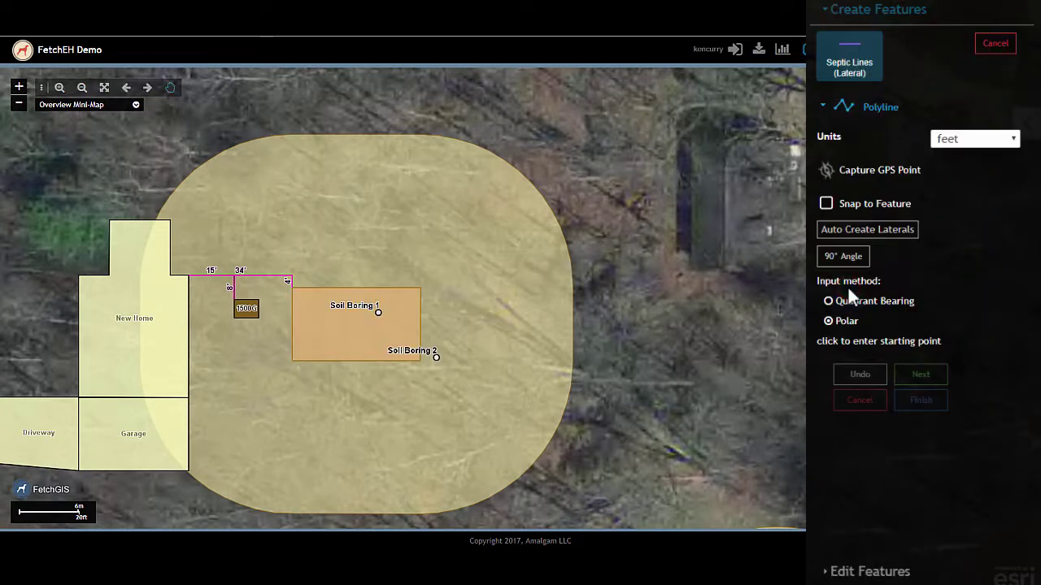
{"action": "left_click", "coordinate": [835, 234]}
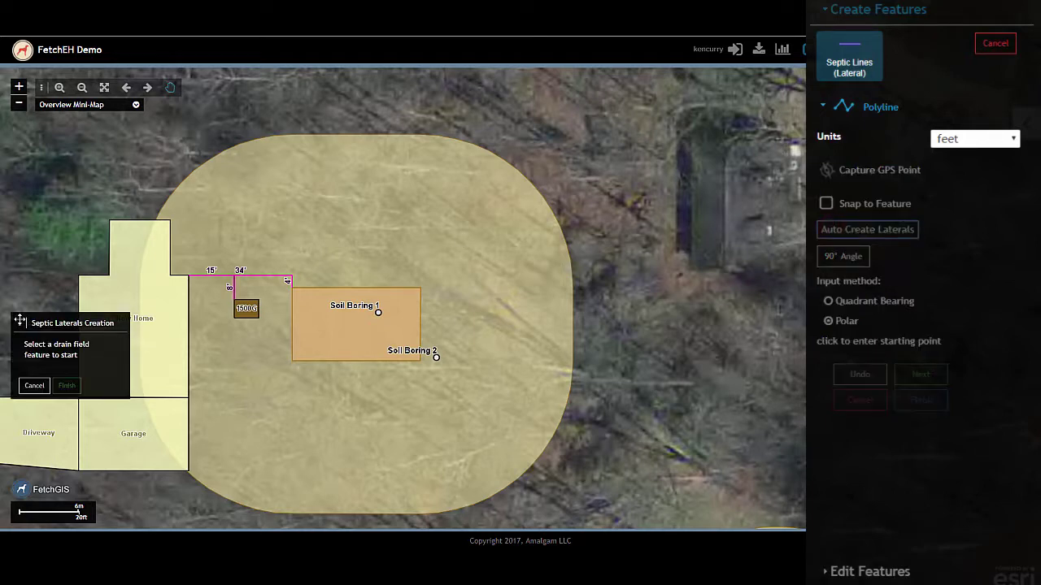
{"action": "left_click_drag", "start_coordinate": [19, 320], "coordinate": [466, 181]}
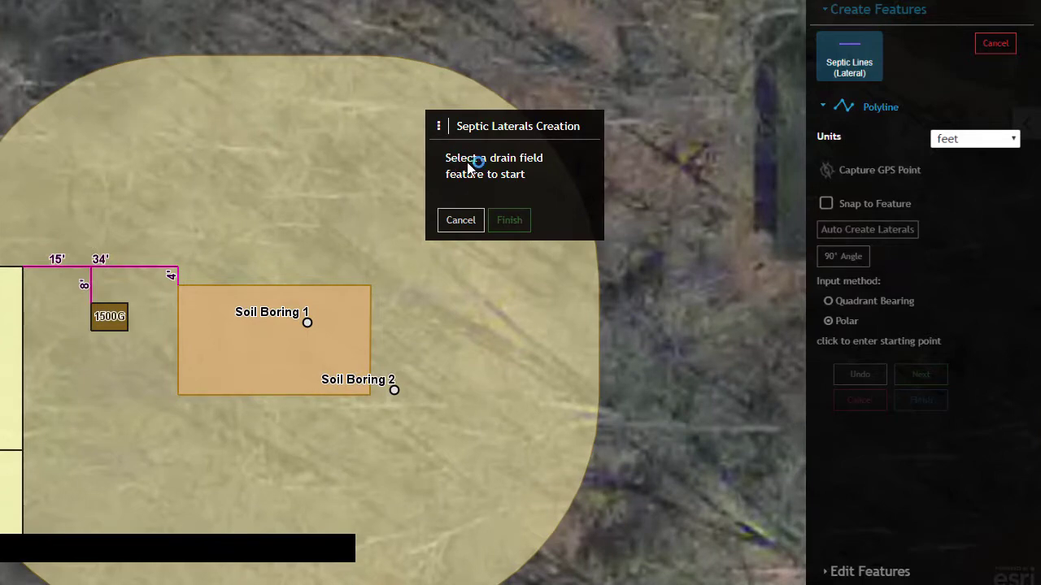
{"action": "left_click", "coordinate": [322, 337]}
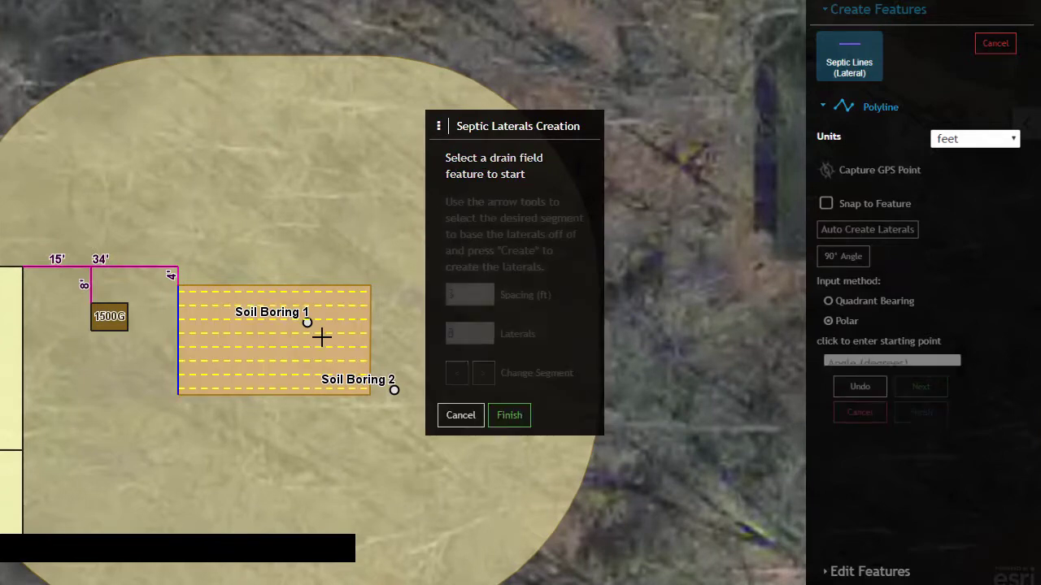
{"action": "left_click", "coordinate": [483, 329]}
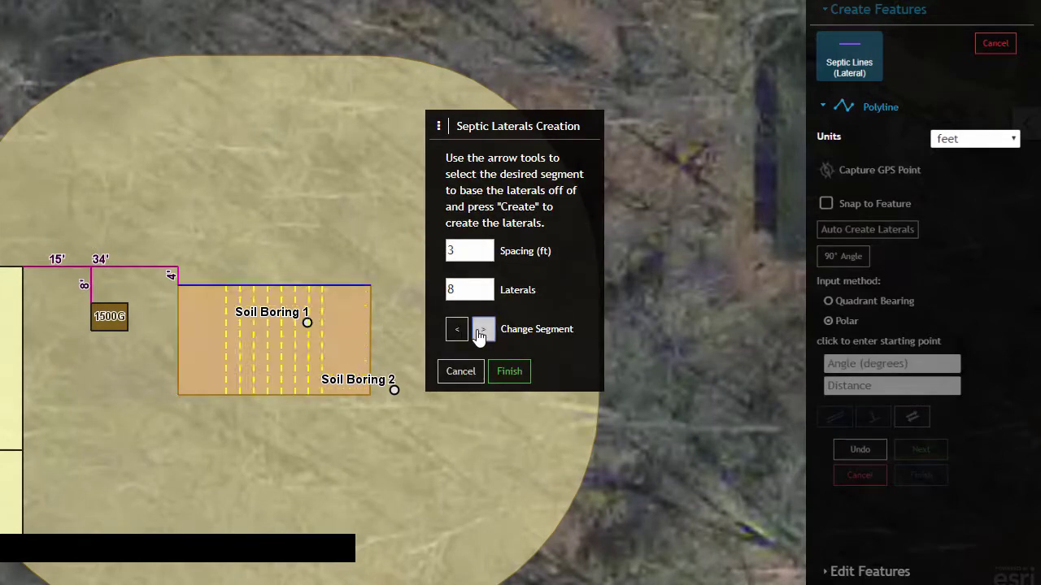
{"action": "left_click", "coordinate": [464, 328]}
{"action": "left_click", "coordinate": [487, 294]}
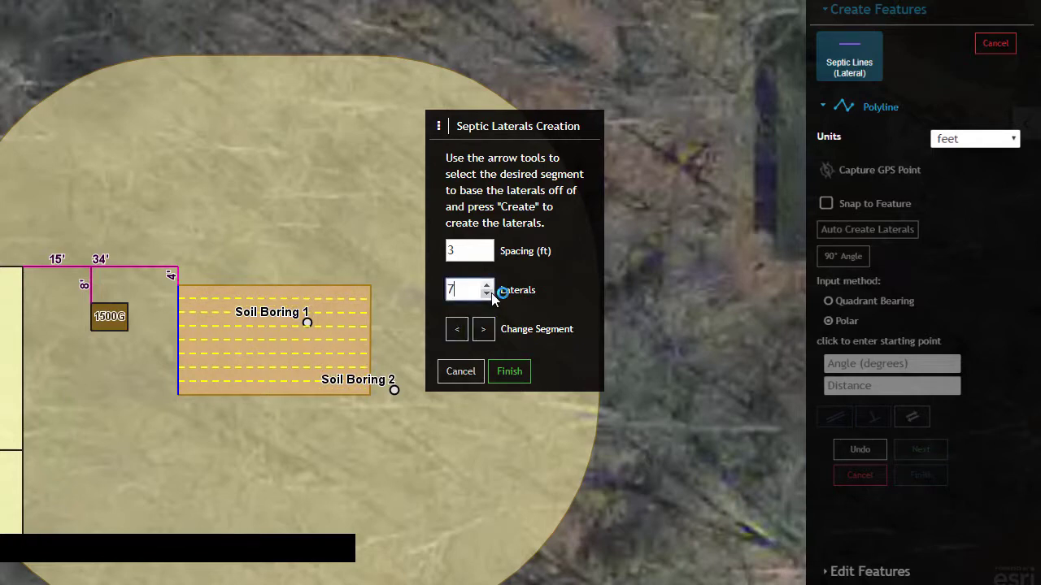
{"action": "left_click", "coordinate": [509, 370]}
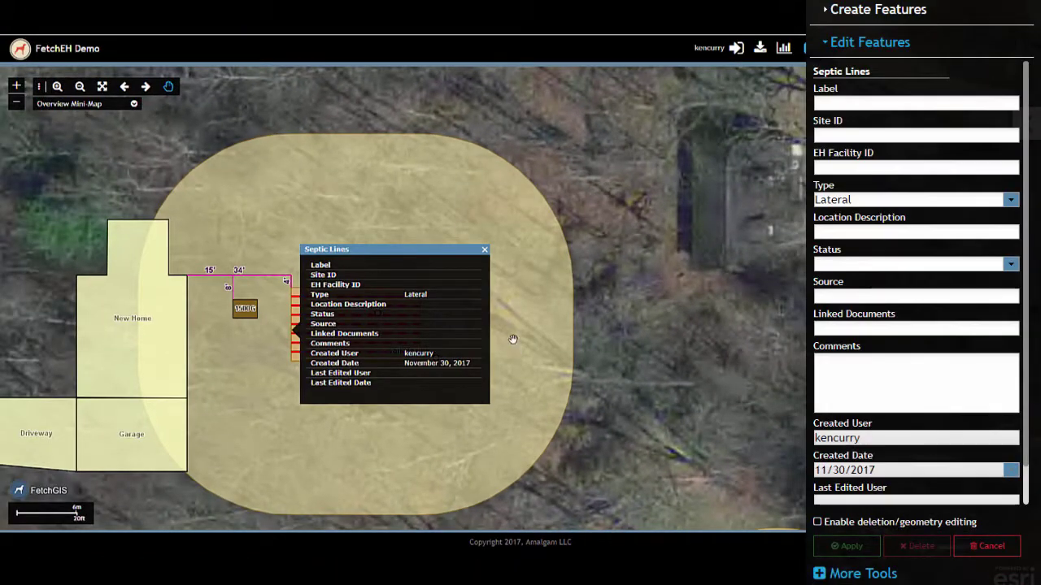
{"action": "left_click", "coordinate": [484, 251]}
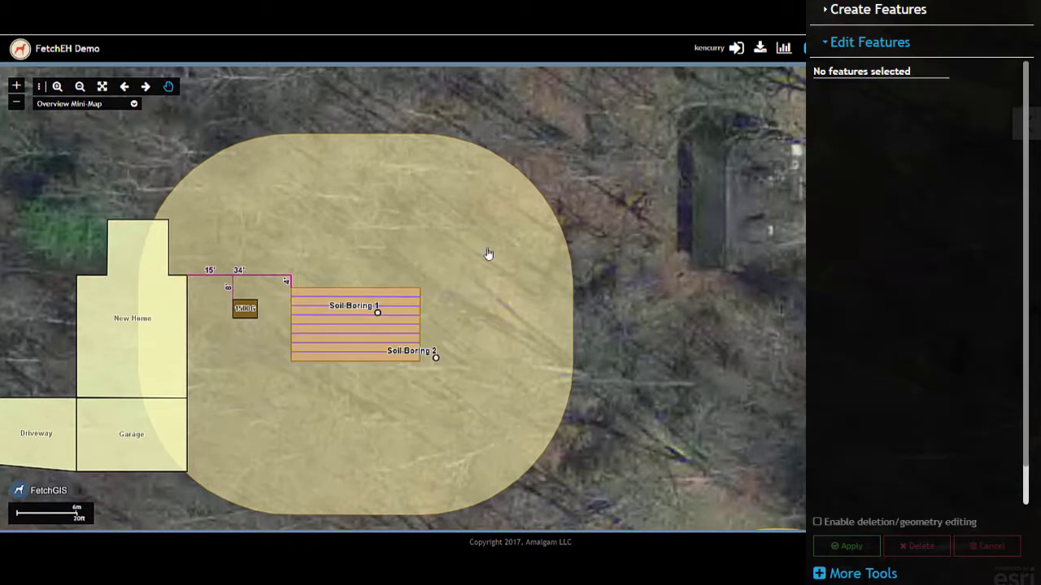
Draw a snapped right-angle measurement line at 90° from the east corner where New Home meets Garage to the drain field's southwest corner
{"action": "left_click", "coordinate": [865, 13]}
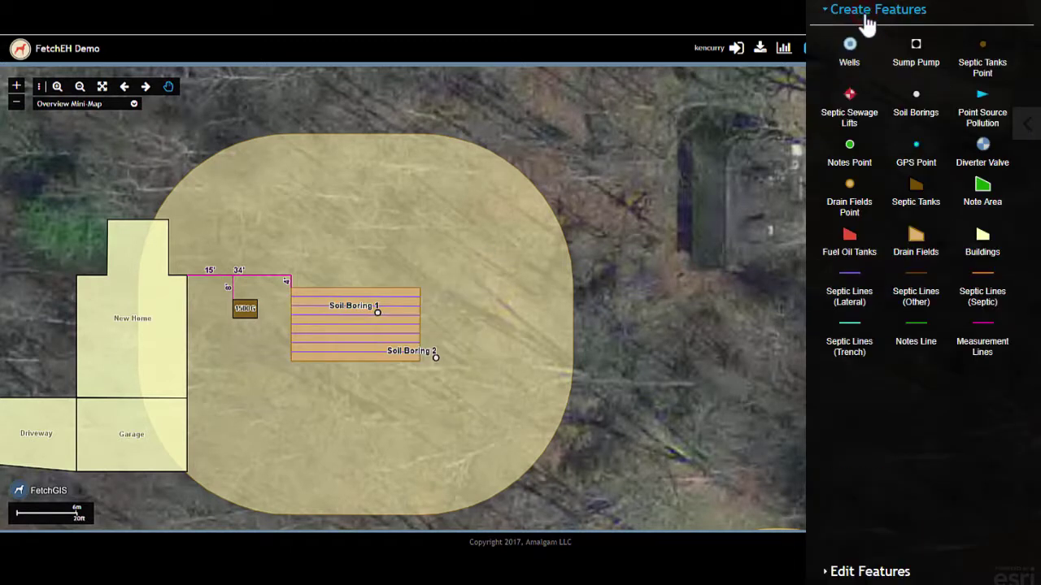
{"action": "left_click", "coordinate": [967, 326]}
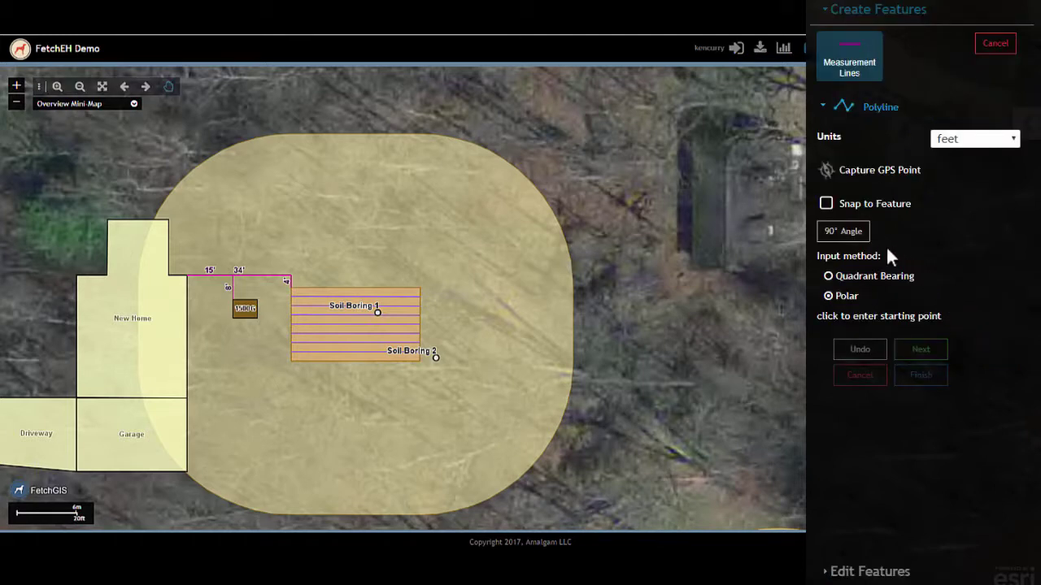
{"action": "left_click", "coordinate": [826, 203]}
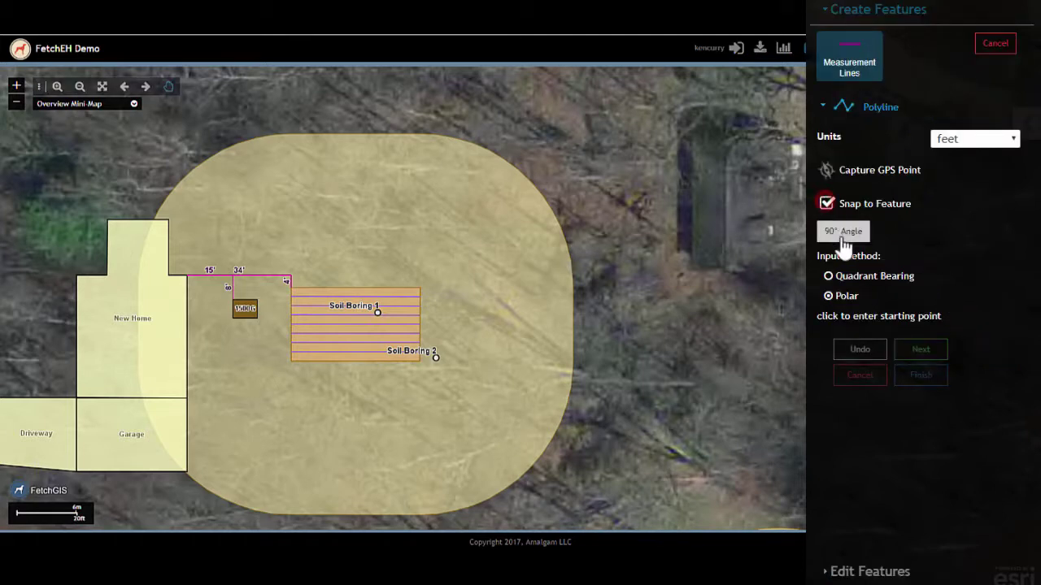
{"action": "left_click", "coordinate": [843, 234]}
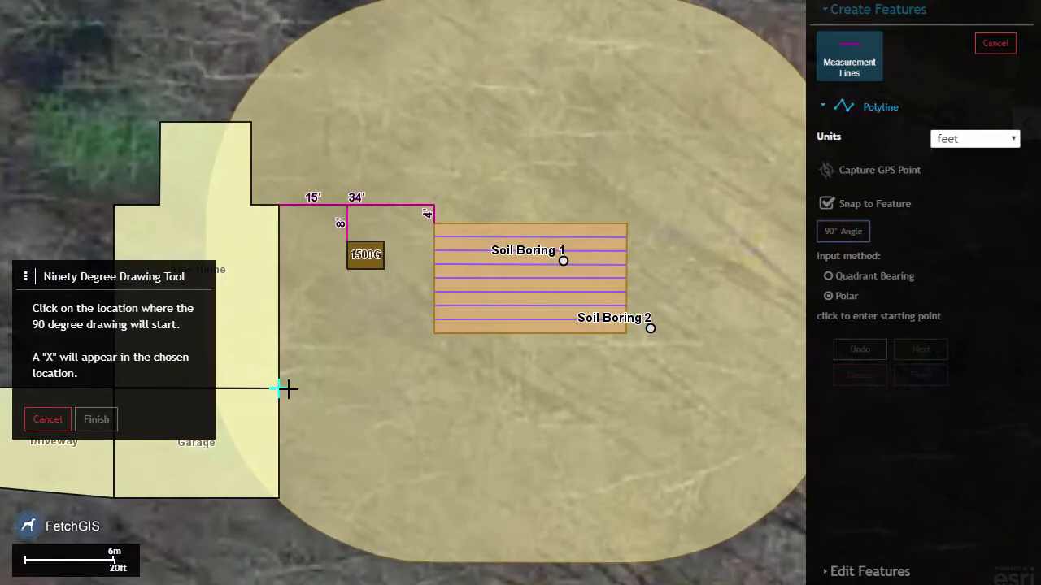
{"action": "left_click", "coordinate": [279, 389]}
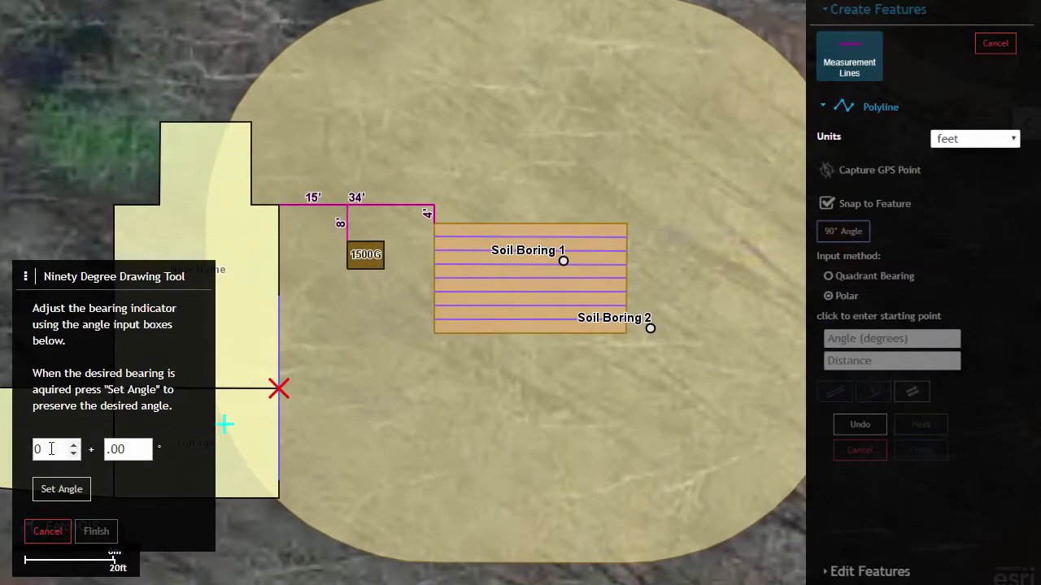
{"action": "double_click", "coordinate": [50, 449]}
{"action": "type", "text": "90"}
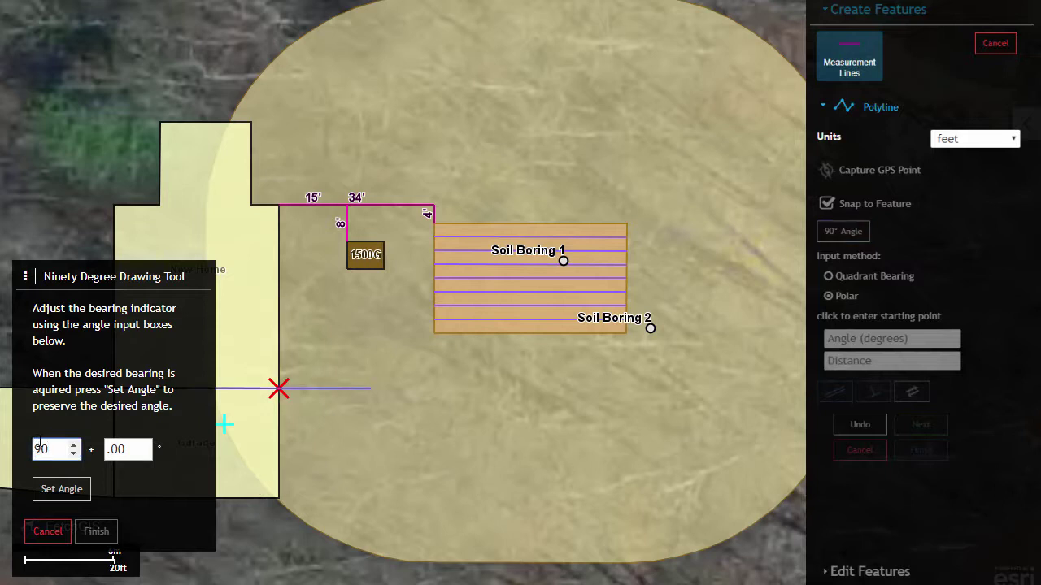
{"action": "left_click", "coordinate": [59, 490]}
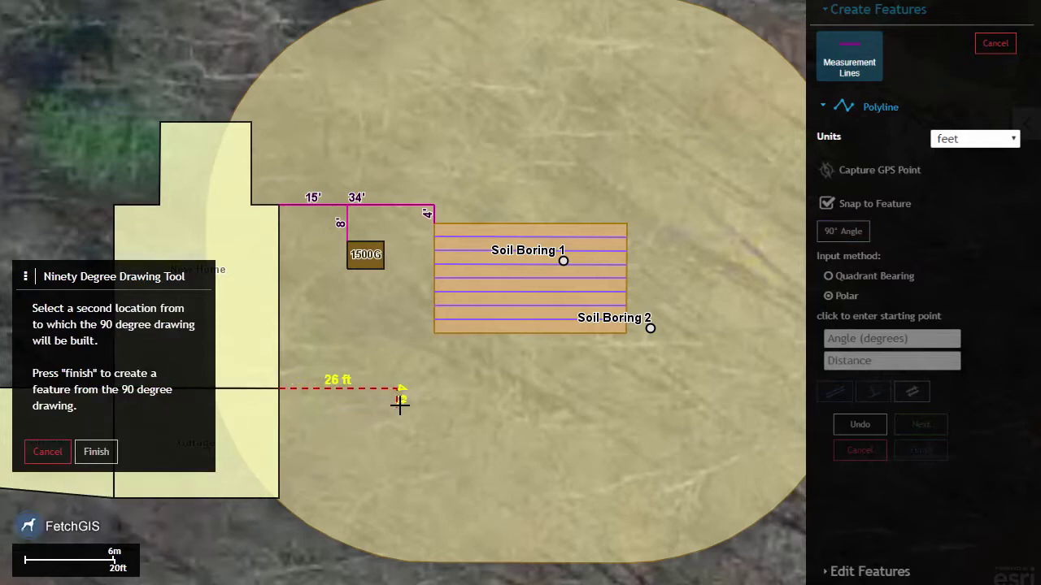
{"action": "left_click", "coordinate": [435, 334]}
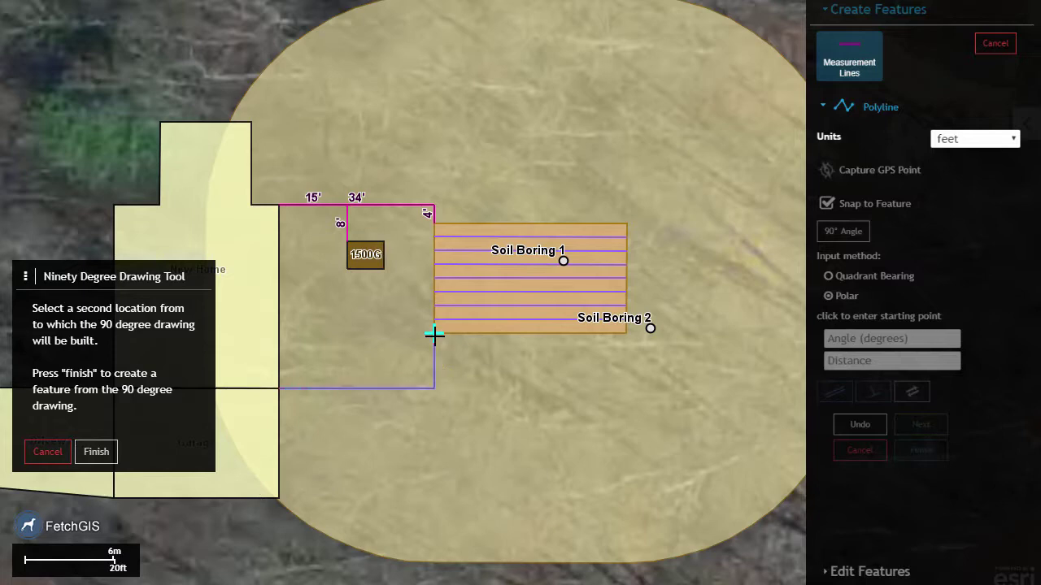
{"action": "left_click", "coordinate": [98, 453]}
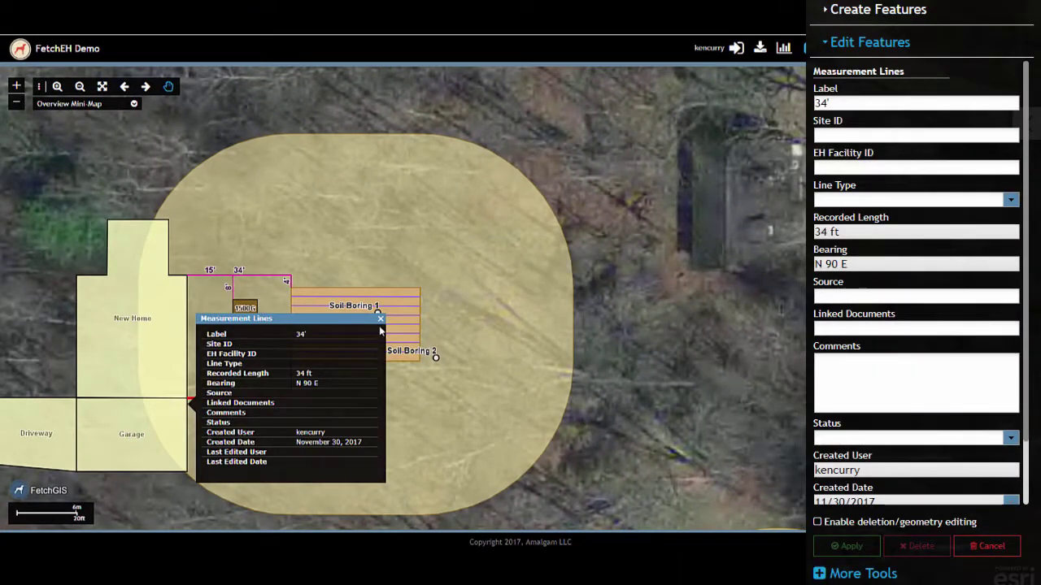
{"action": "left_click", "coordinate": [381, 322]}
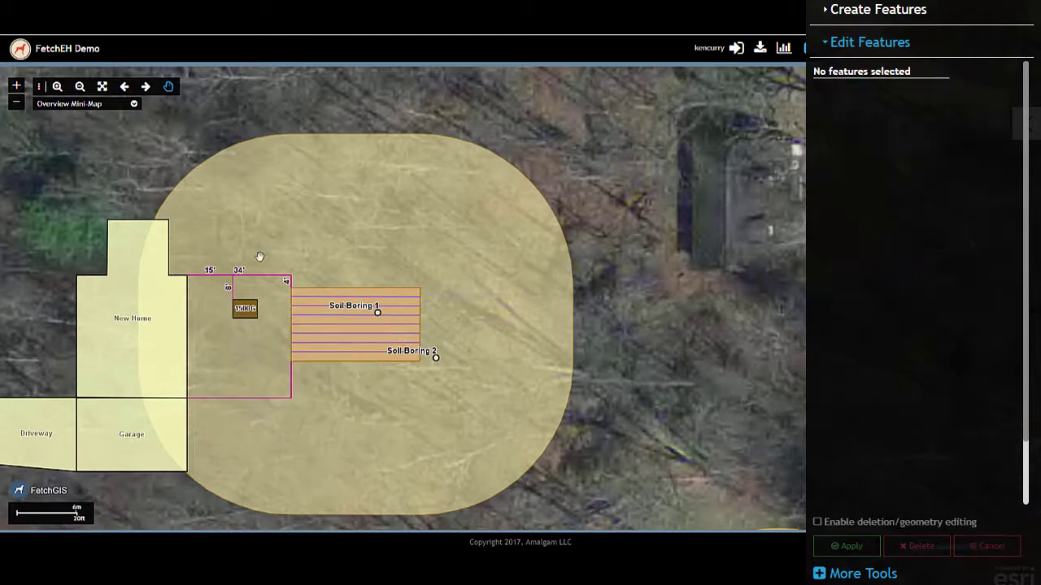
{"action": "left_click", "coordinate": [17, 103]}
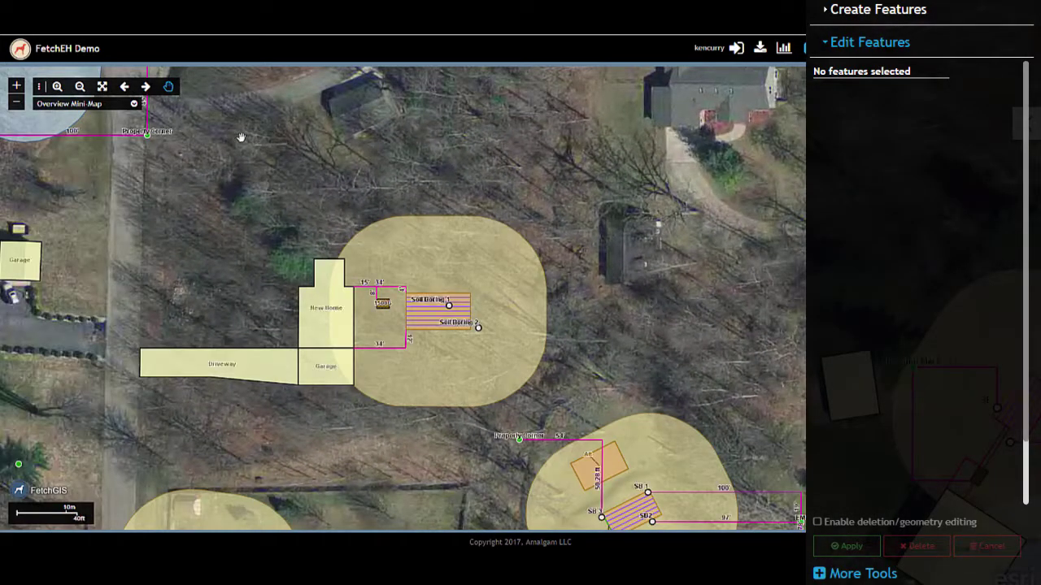
Draw a snapped right-angle measurement line at 0° from the Property Corner southeast of New Home to Soil Boring 2
{"action": "left_click", "coordinate": [846, 12]}
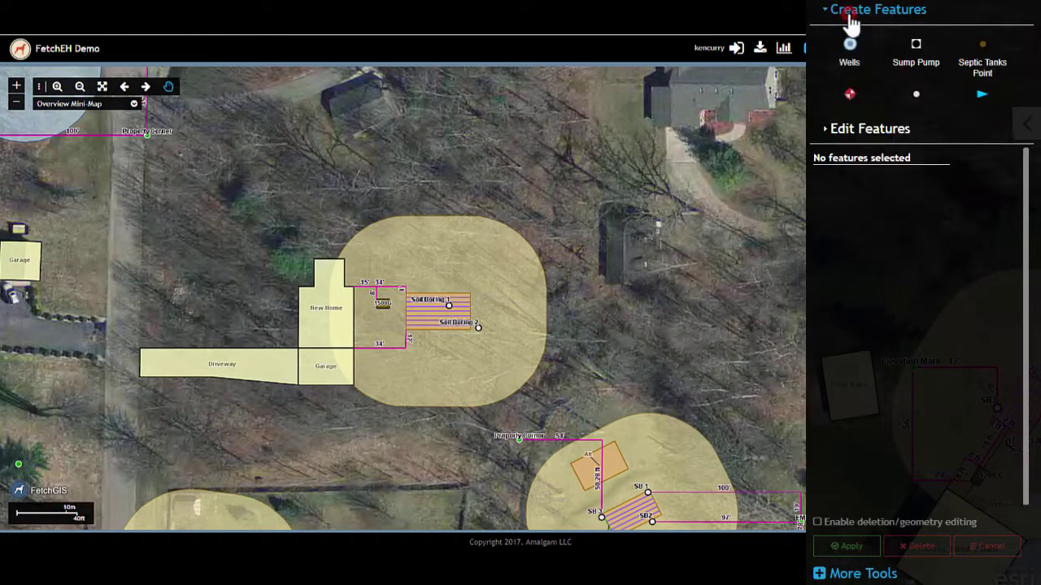
{"action": "left_click", "coordinate": [982, 343]}
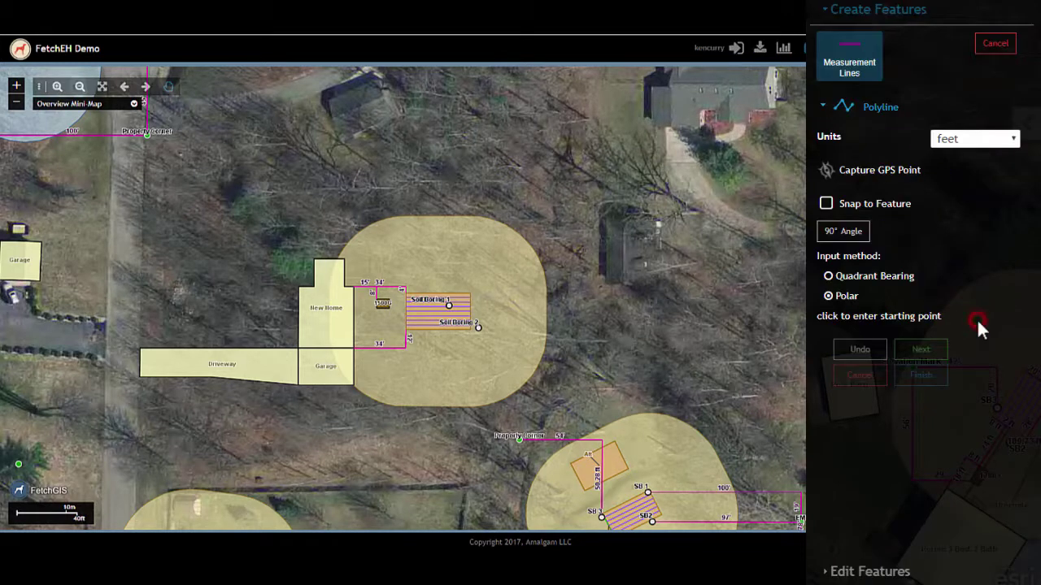
{"action": "left_click", "coordinate": [842, 232]}
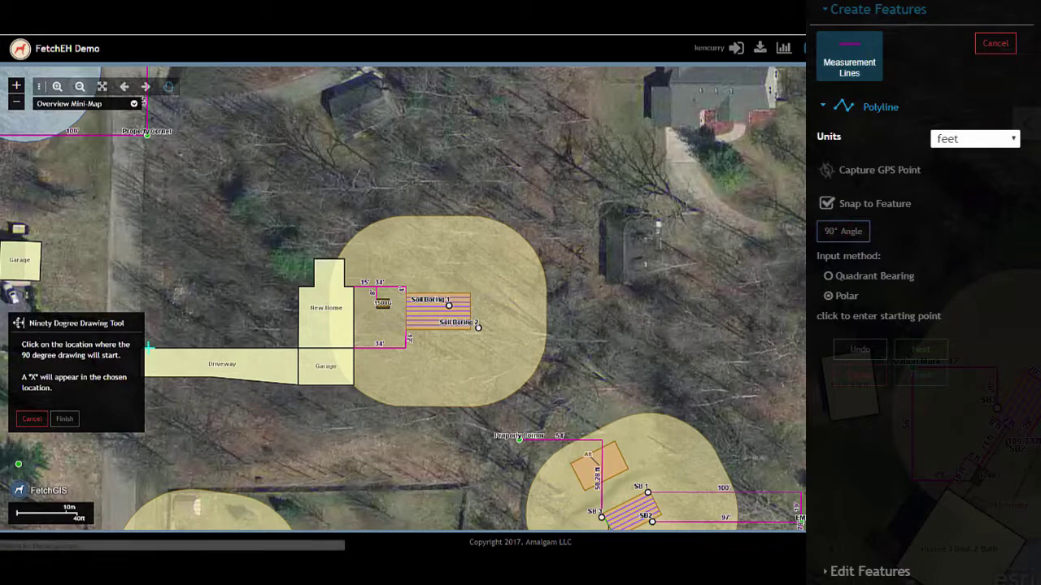
{"action": "mouse_move", "coordinate": [18, 323]}
{"action": "left_mouse_down"}
{"action": "mouse_move", "coordinate": [404, 230]}
{"action": "mouse_move", "coordinate": [570, 124]}
{"action": "left_mouse_up"}
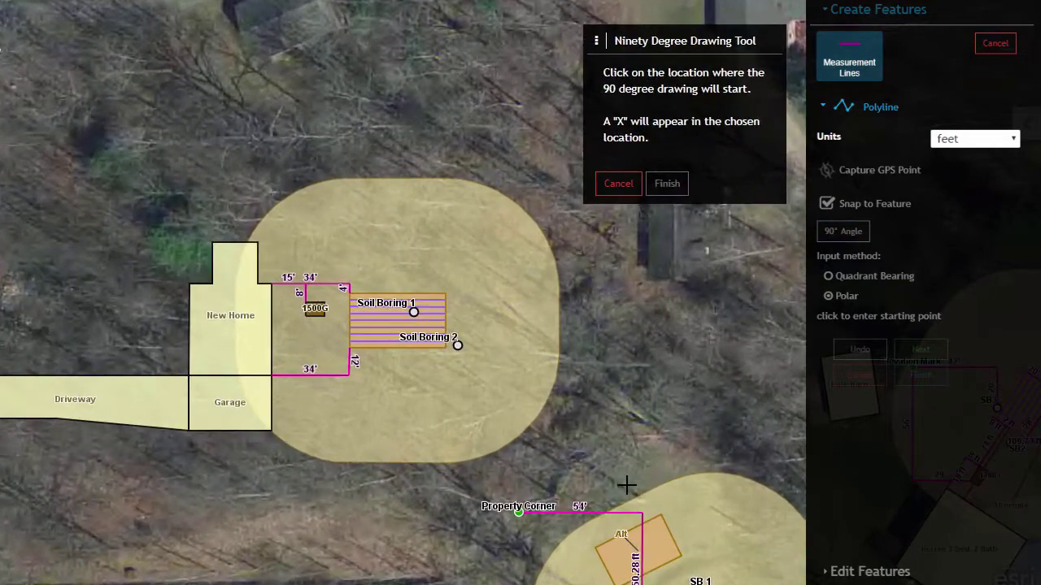
{"action": "left_click", "coordinate": [518, 514]}
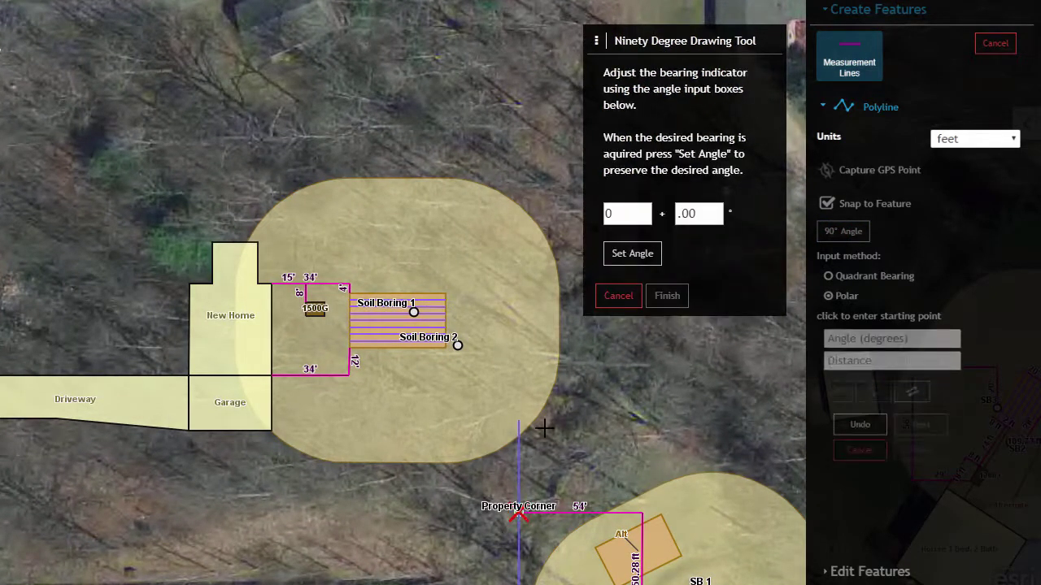
{"action": "left_click", "coordinate": [632, 254]}
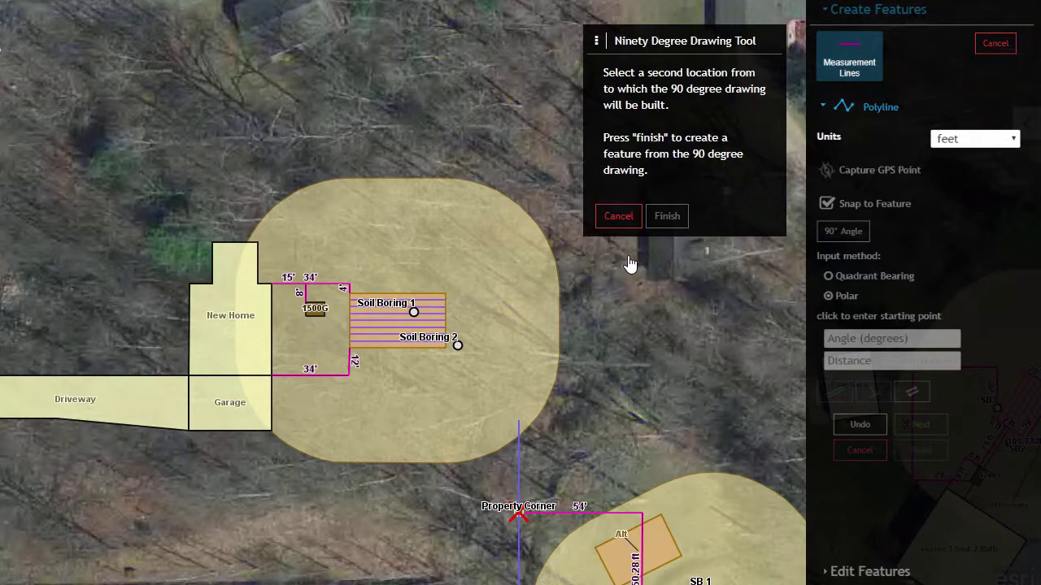
{"action": "left_click", "coordinate": [460, 345]}
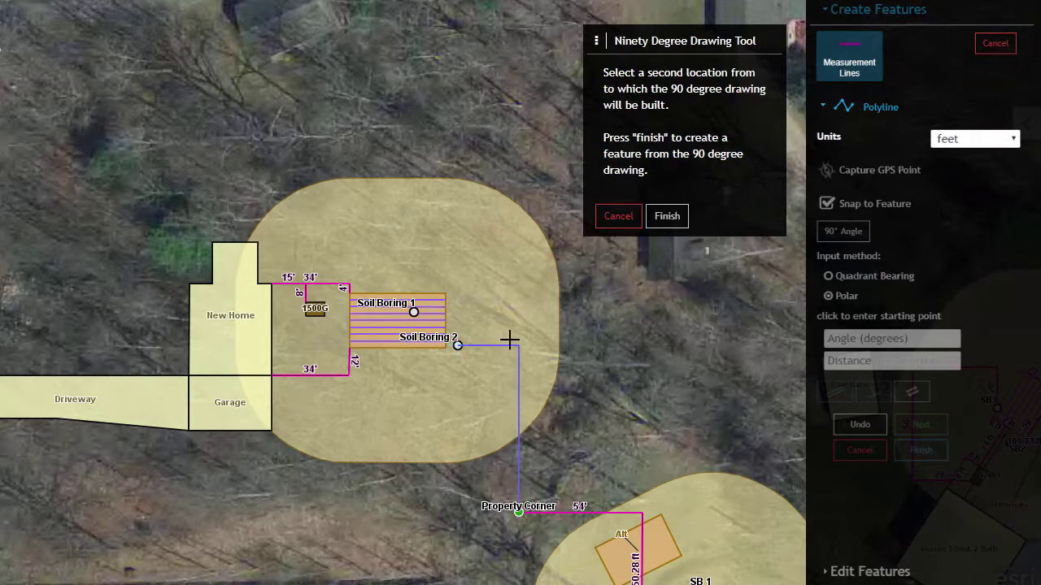
{"action": "left_click", "coordinate": [667, 216]}
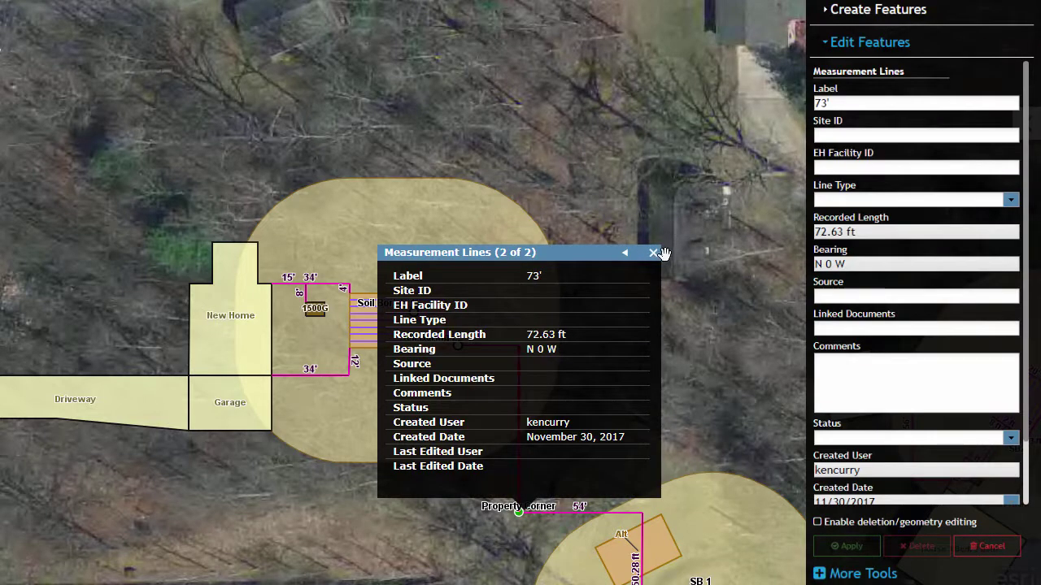
Draw a snapped right-angle measurement line at 0° from Soil Boring 2 to Soil Boring 1, and dismiss its details
{"action": "left_click", "coordinate": [878, 12]}
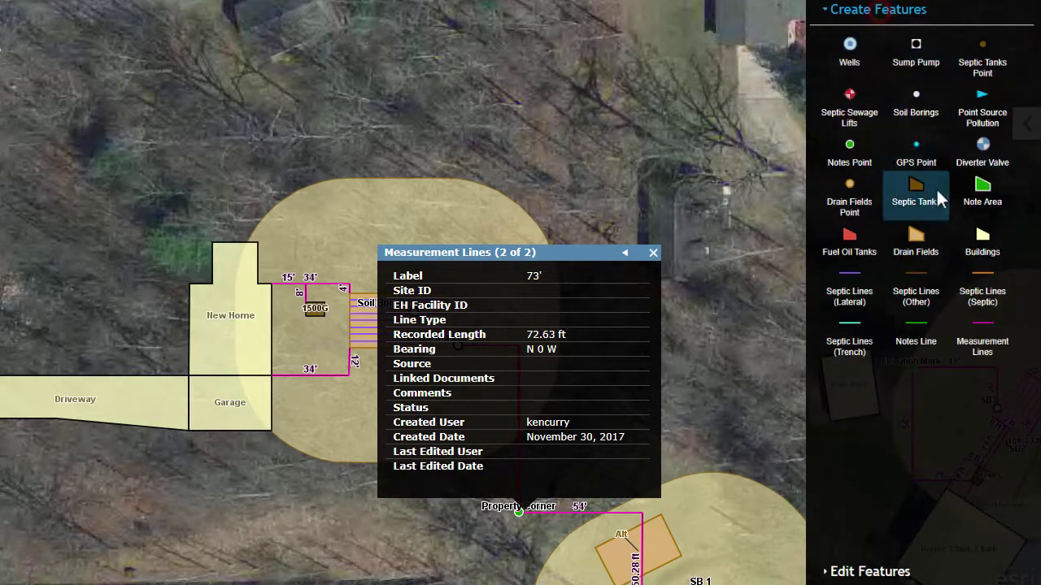
{"action": "left_click", "coordinate": [980, 331]}
{"action": "left_click", "coordinate": [826, 203]}
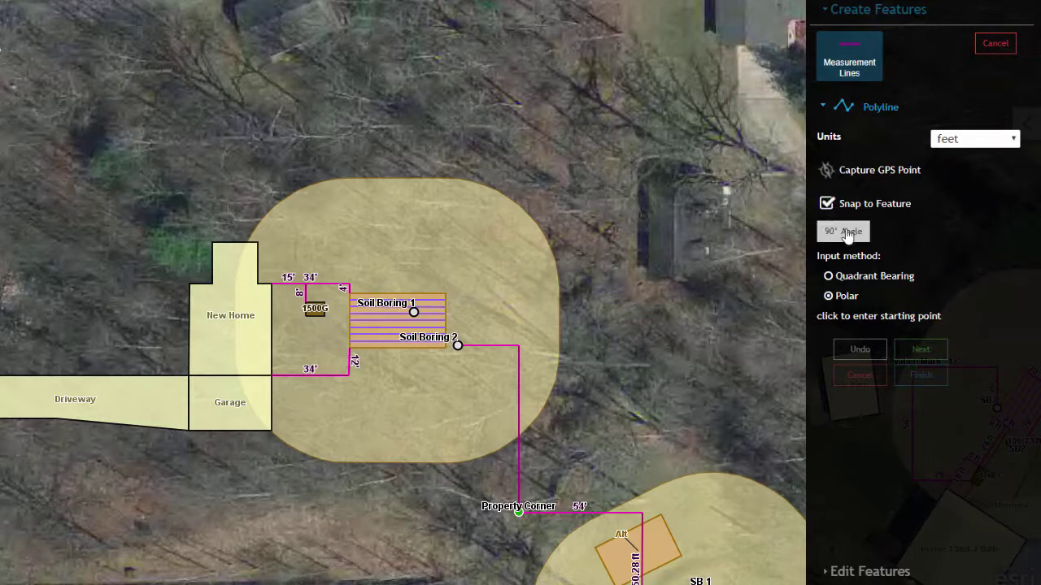
{"action": "left_click", "coordinate": [829, 233]}
{"action": "left_click", "coordinate": [458, 345]}
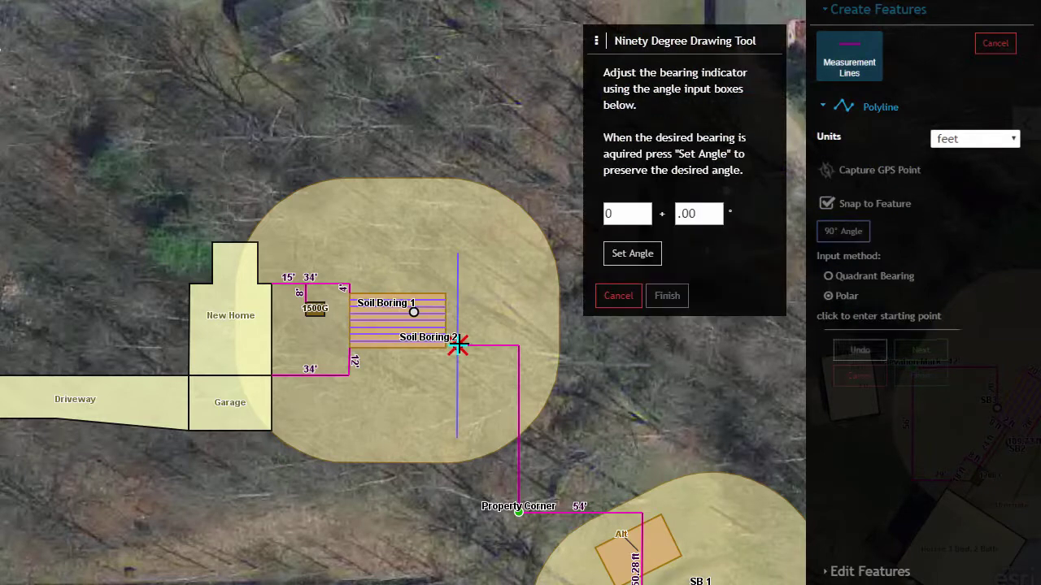
{"action": "left_click", "coordinate": [622, 253]}
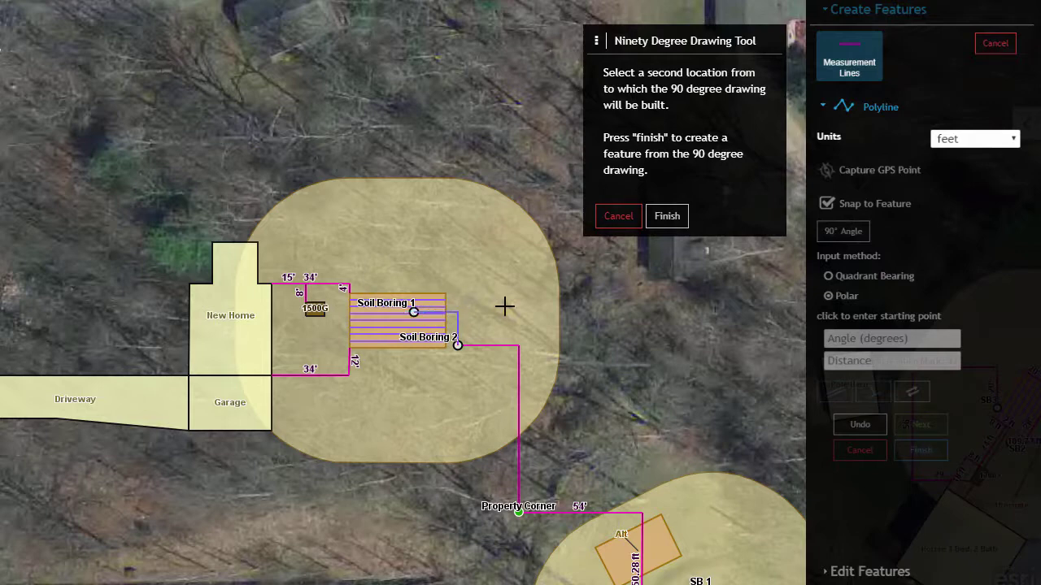
{"action": "left_click", "coordinate": [668, 217]}
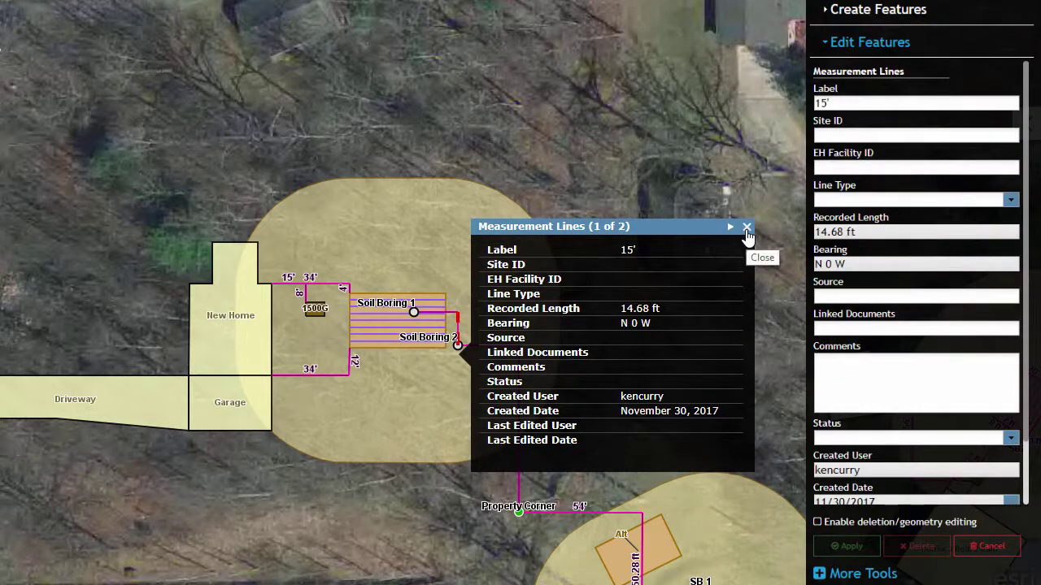
{"action": "left_click", "coordinate": [746, 228]}
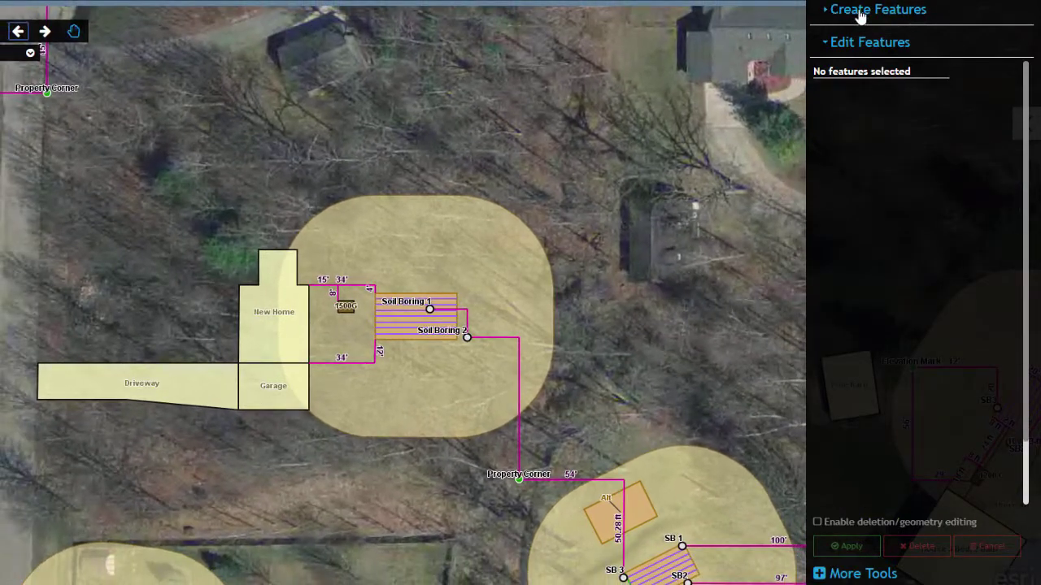
Start a snapped measurement line with a 36 ft segment heading west (-90°) from New Home's northwest corner, parallel to the 34 ft line
{"action": "left_click", "coordinate": [863, 11]}
{"action": "left_click", "coordinate": [978, 335]}
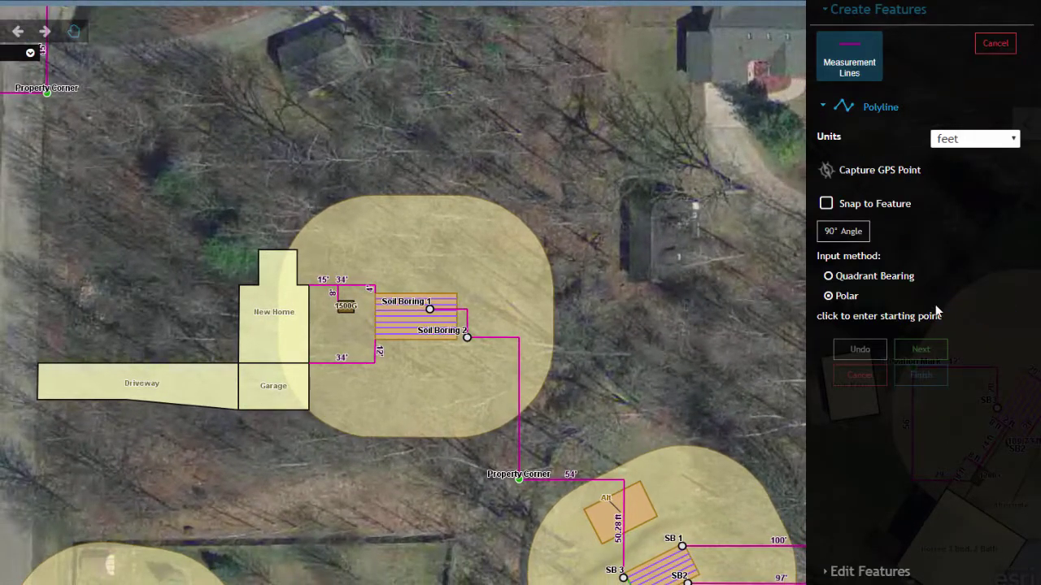
{"action": "left_click", "coordinate": [826, 203]}
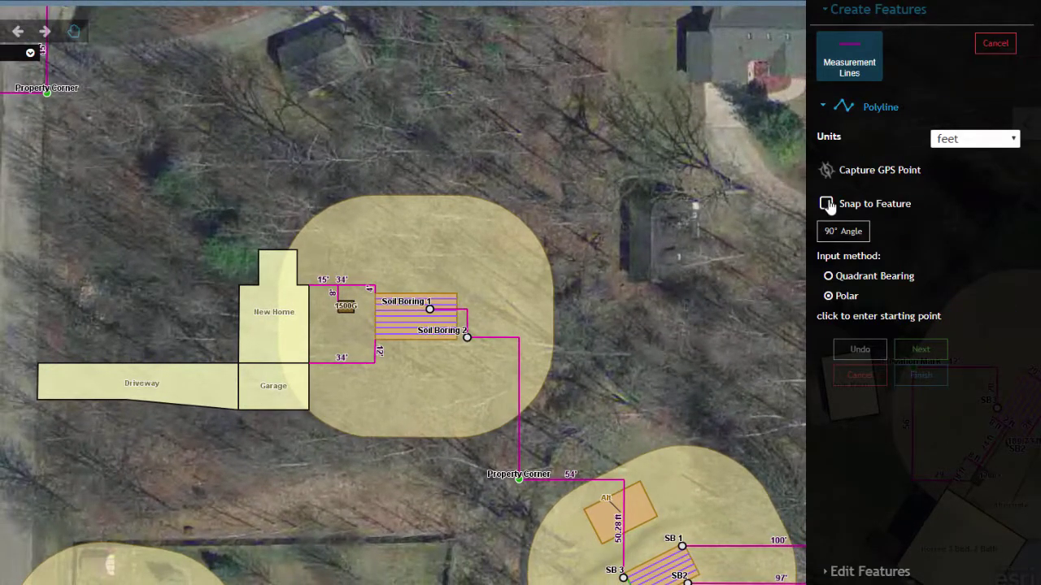
{"action": "left_click", "coordinate": [240, 285]}
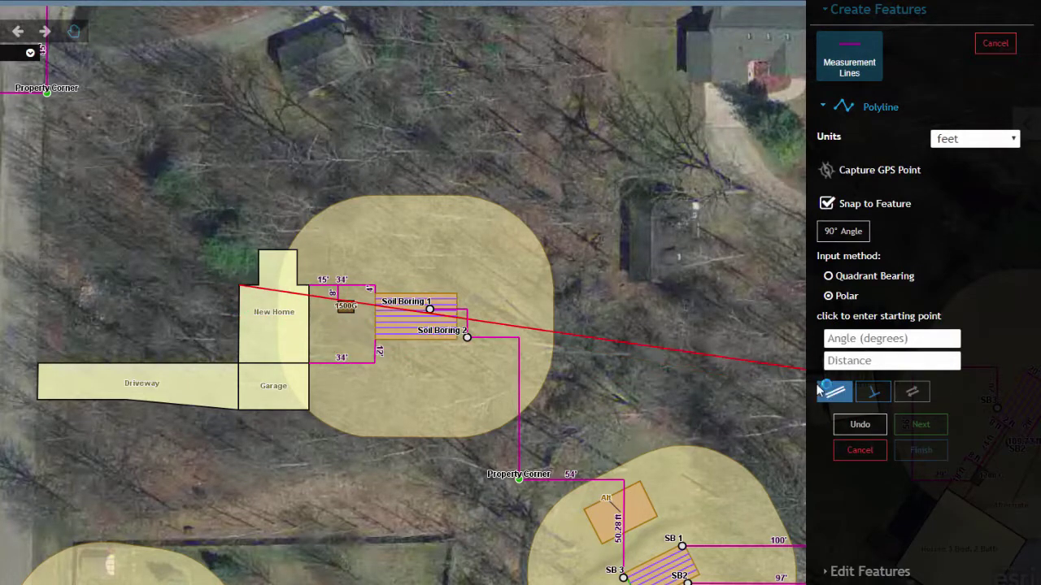
{"action": "left_click", "coordinate": [834, 394]}
{"action": "left_click", "coordinate": [346, 364]}
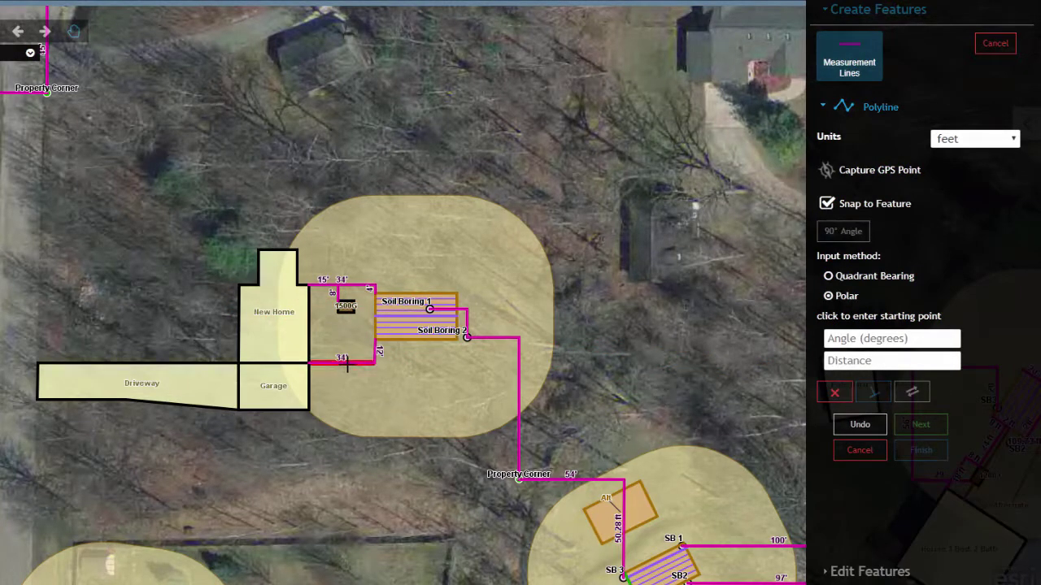
{"action": "left_click", "coordinate": [860, 360]}
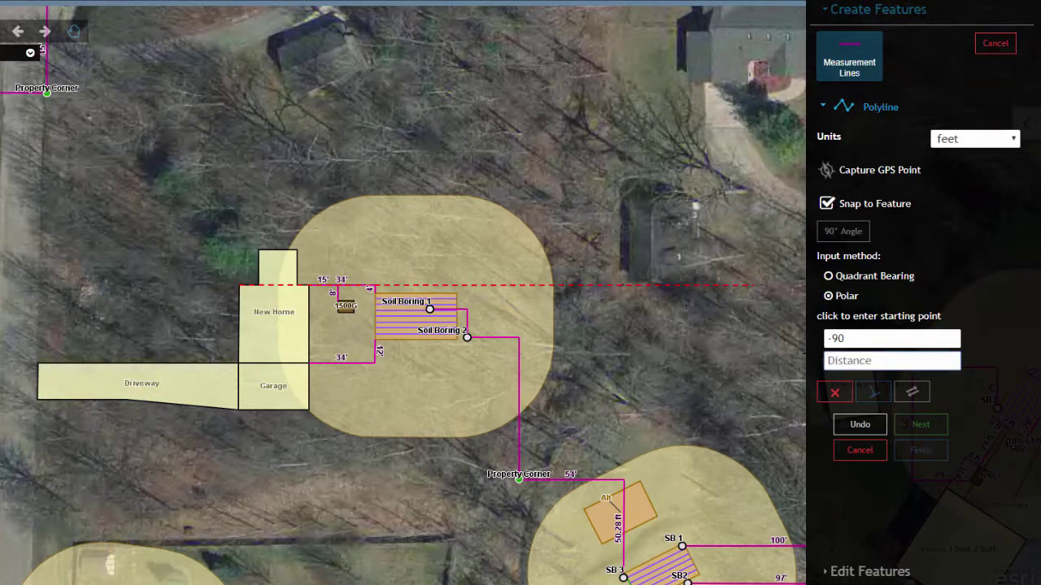
{"action": "type", "text": "36"}
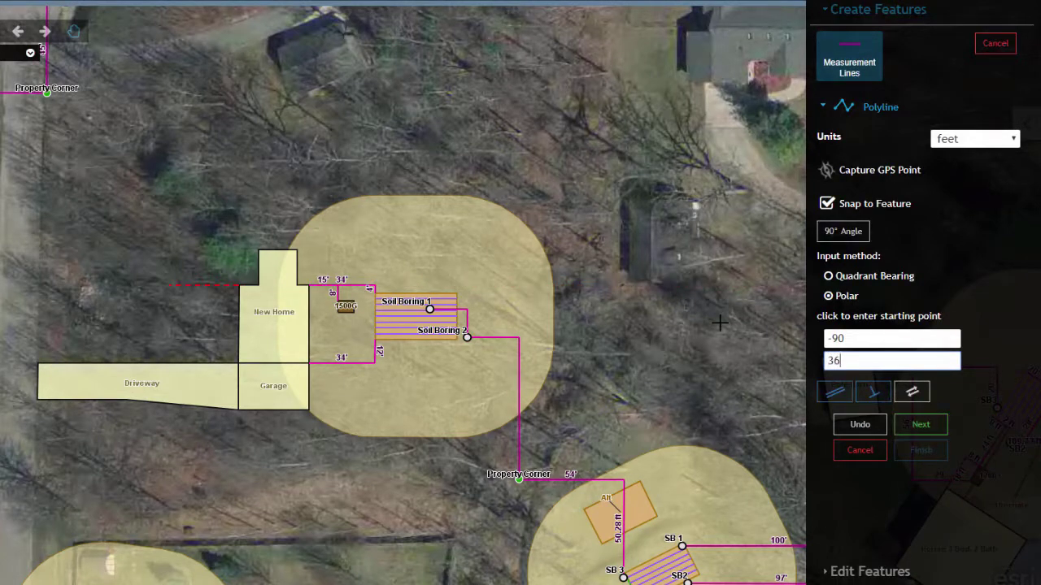
{"action": "left_click", "coordinate": [919, 425]}
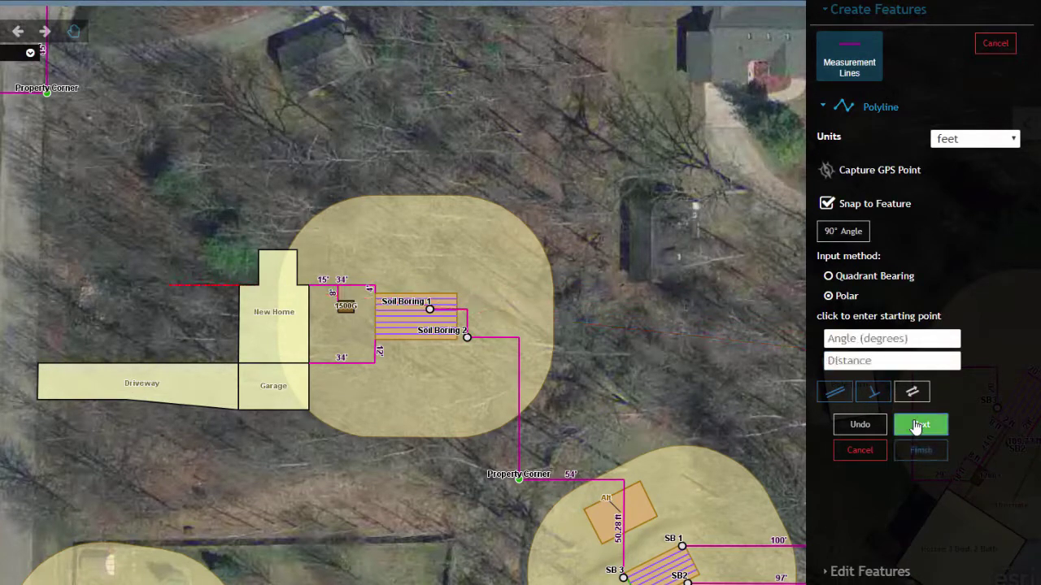
Add an 8 ft segment heading south, perpendicular to the 36 ft segment, and finish the measurement line
{"action": "left_click", "coordinate": [872, 393]}
{"action": "left_click", "coordinate": [197, 285]}
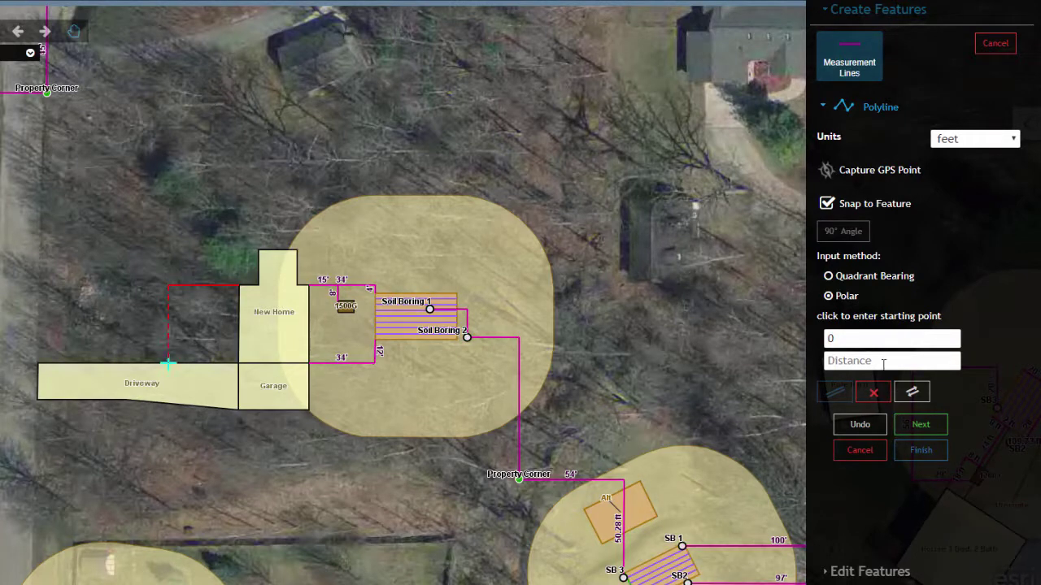
{"action": "left_click", "coordinate": [883, 365]}
{"action": "type", "text": "8"}
{"action": "left_click", "coordinate": [881, 400]}
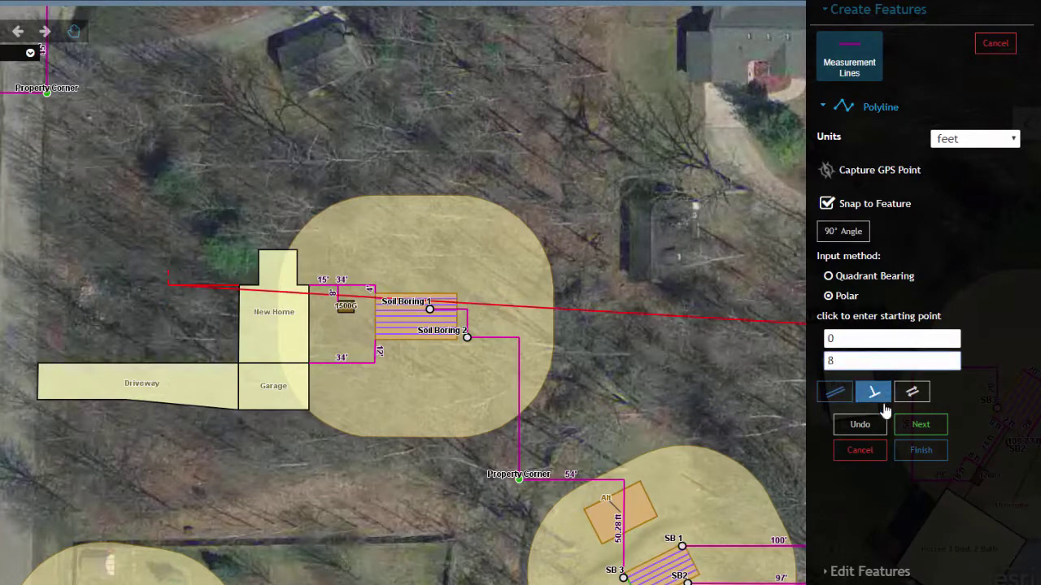
{"action": "left_click", "coordinate": [912, 392]}
{"action": "left_click", "coordinate": [920, 425]}
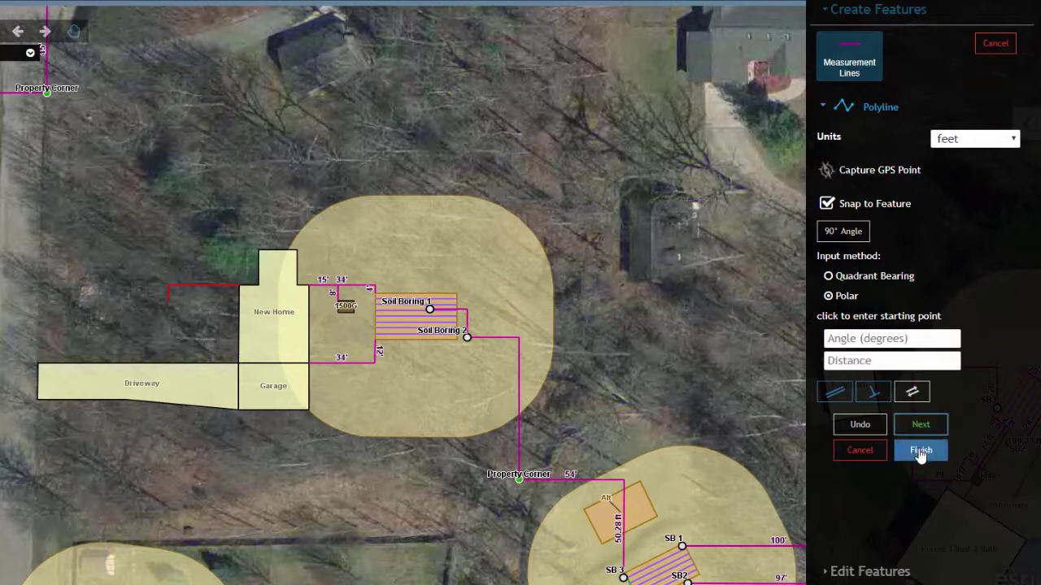
{"action": "left_click", "coordinate": [920, 452]}
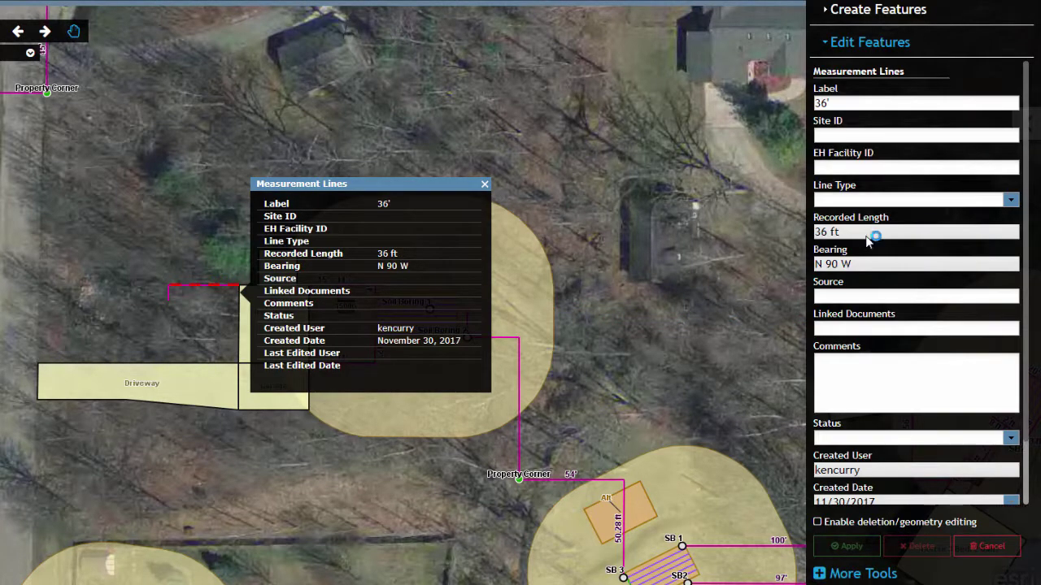
Place a well snapped to the south end of the 8 ft measurement segment west of New Home
{"action": "left_click", "coordinate": [849, 12]}
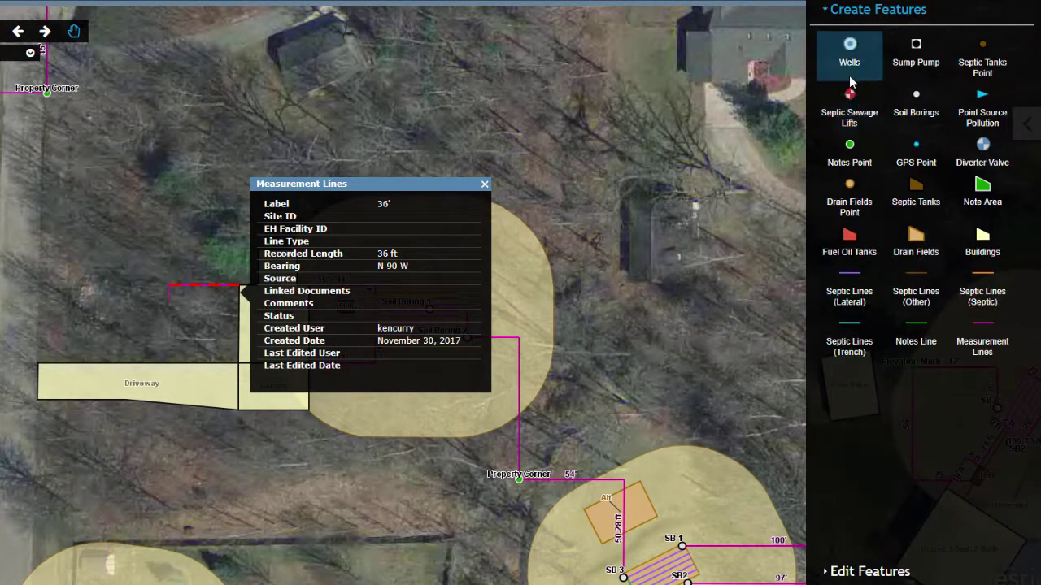
{"action": "left_click", "coordinate": [848, 50]}
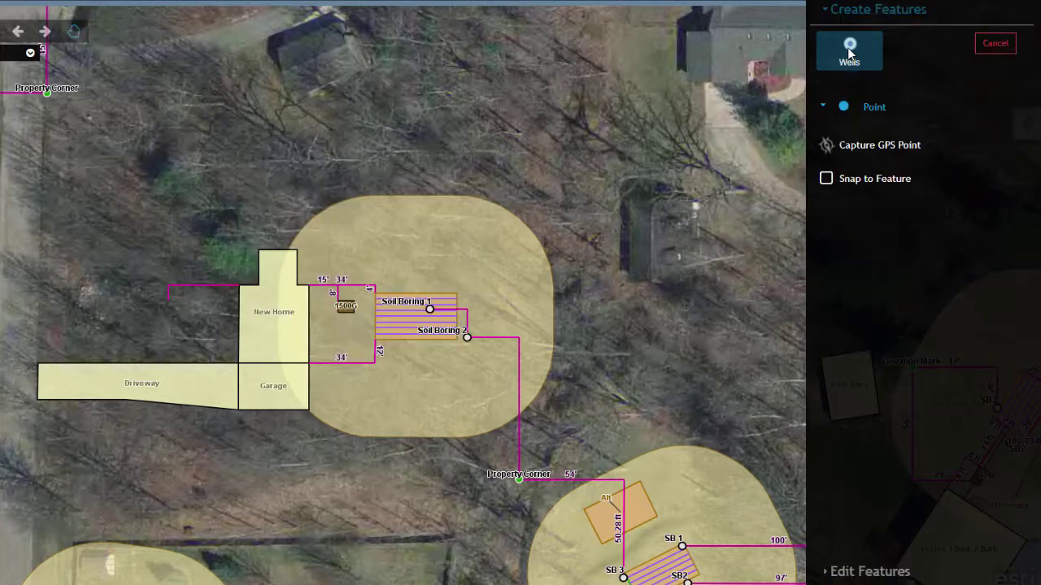
{"action": "left_click", "coordinate": [826, 178]}
{"action": "left_click", "coordinate": [168, 301]}
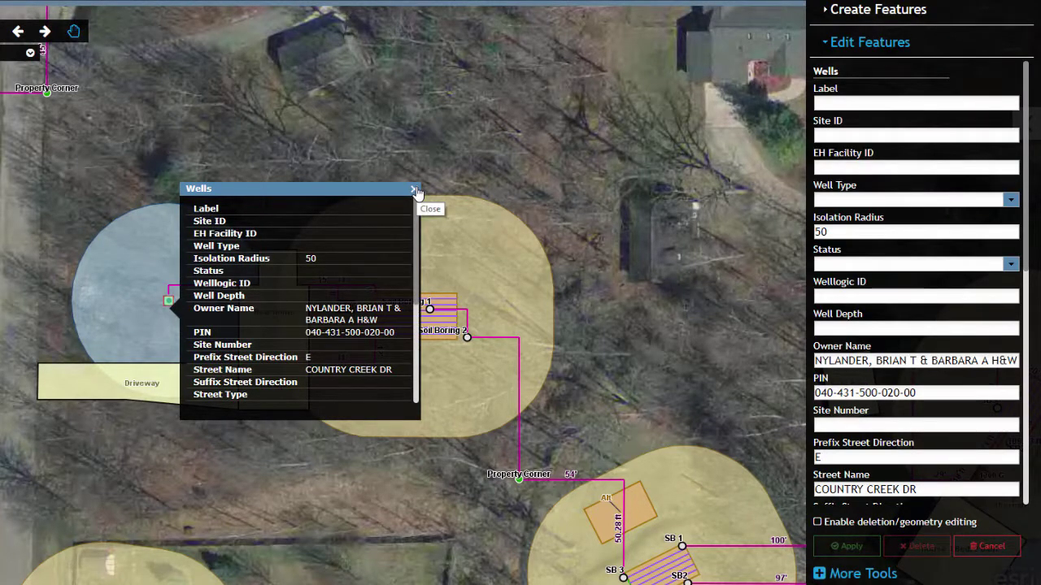
Set the well's type to Household Well, status to Proposed and depth to 90, apply the edits, and dismiss its details
{"action": "left_click", "coordinate": [1010, 265]}
{"action": "left_click", "coordinate": [888, 350]}
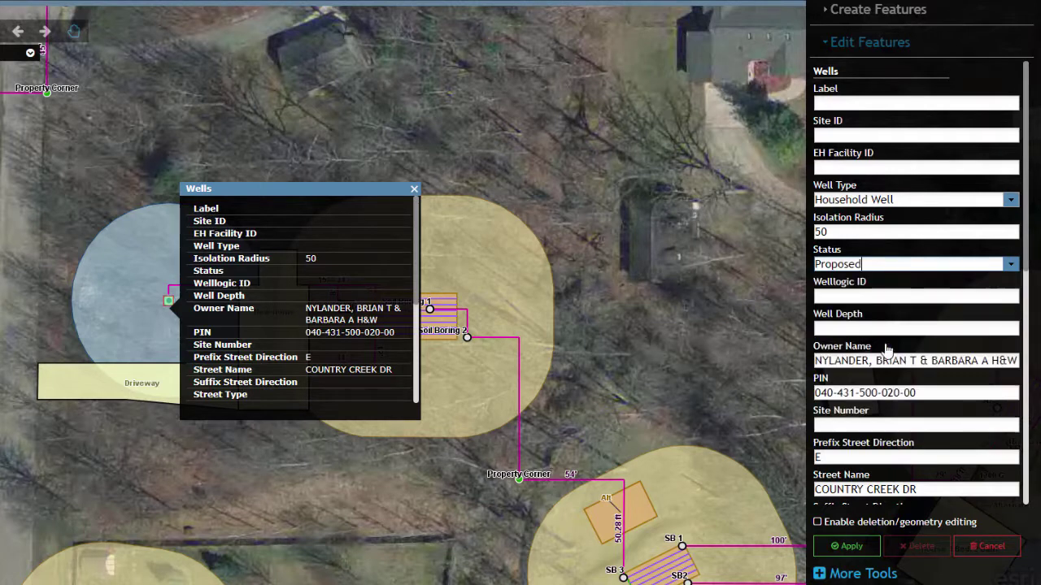
{"action": "left_click", "coordinate": [850, 330]}
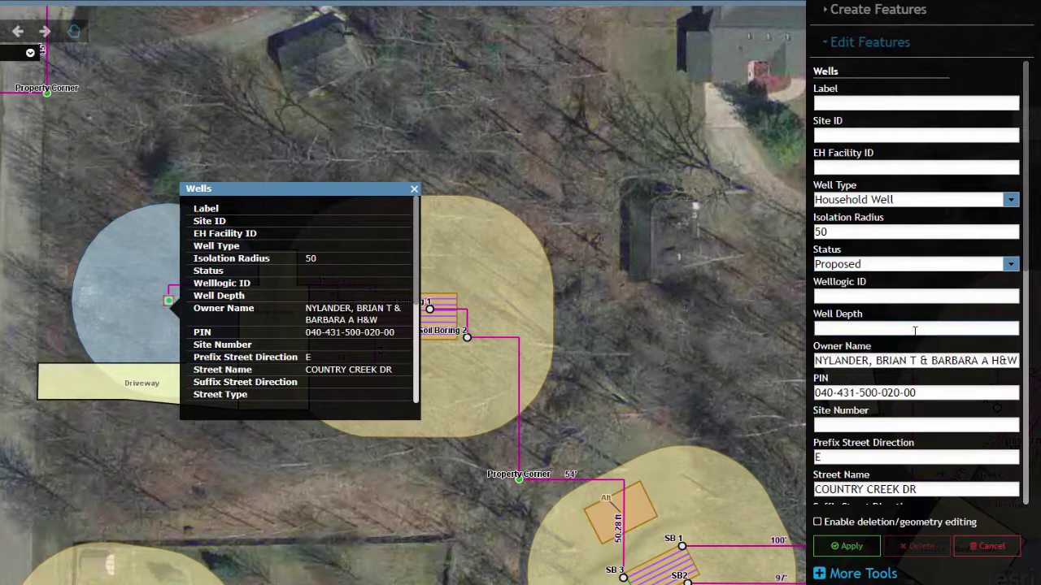
{"action": "type", "text": "90"}
{"action": "left_click", "coordinate": [842, 547]}
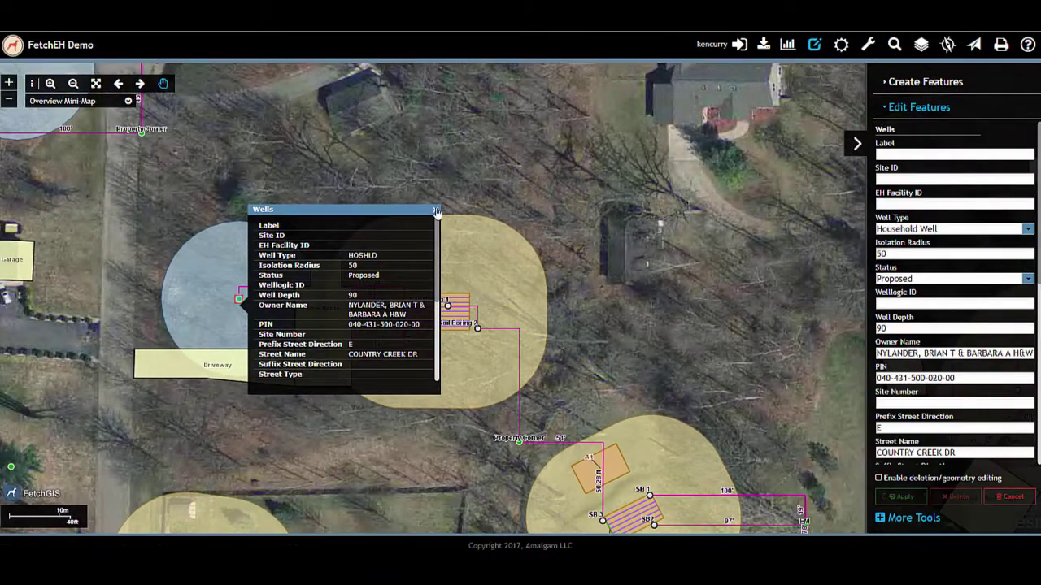
{"action": "left_click", "coordinate": [435, 210]}
Preview a Legal-size landscape print layout framed on the well, New Home and drain field, and leave it without printing
{"action": "left_click", "coordinate": [8, 84]}
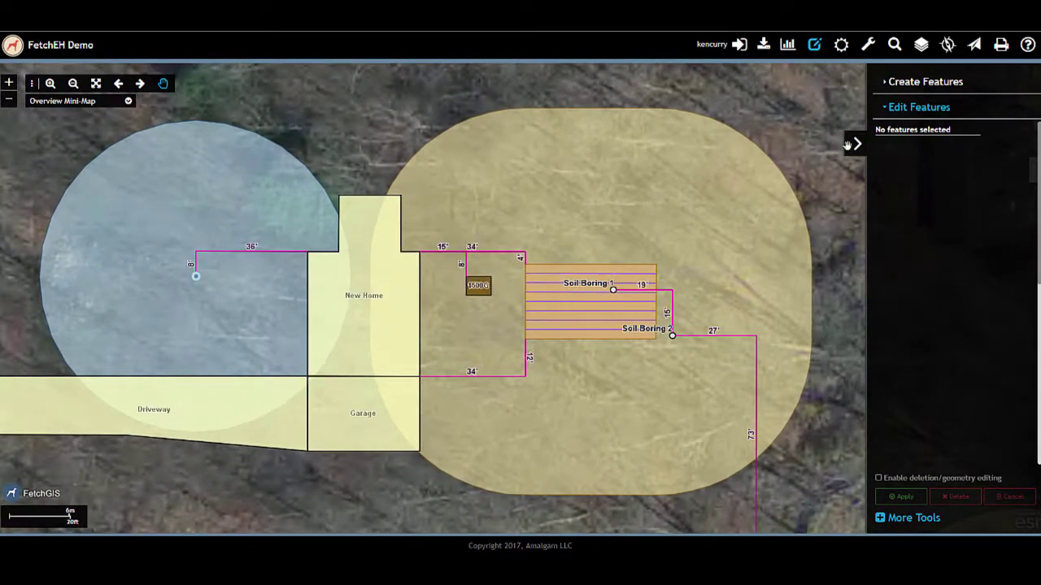
{"action": "left_click", "coordinate": [1000, 47]}
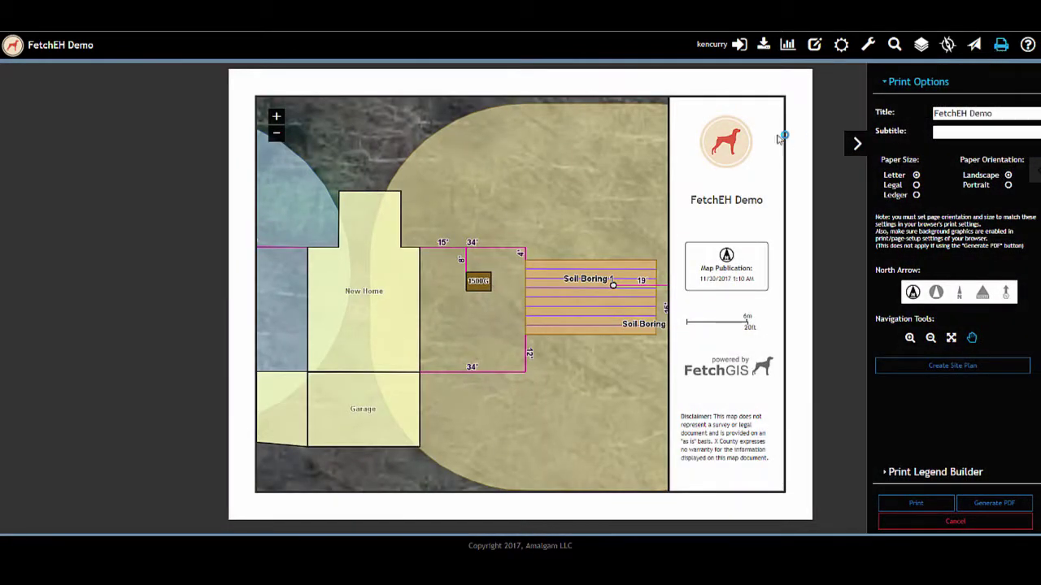
{"action": "left_click", "coordinate": [275, 135]}
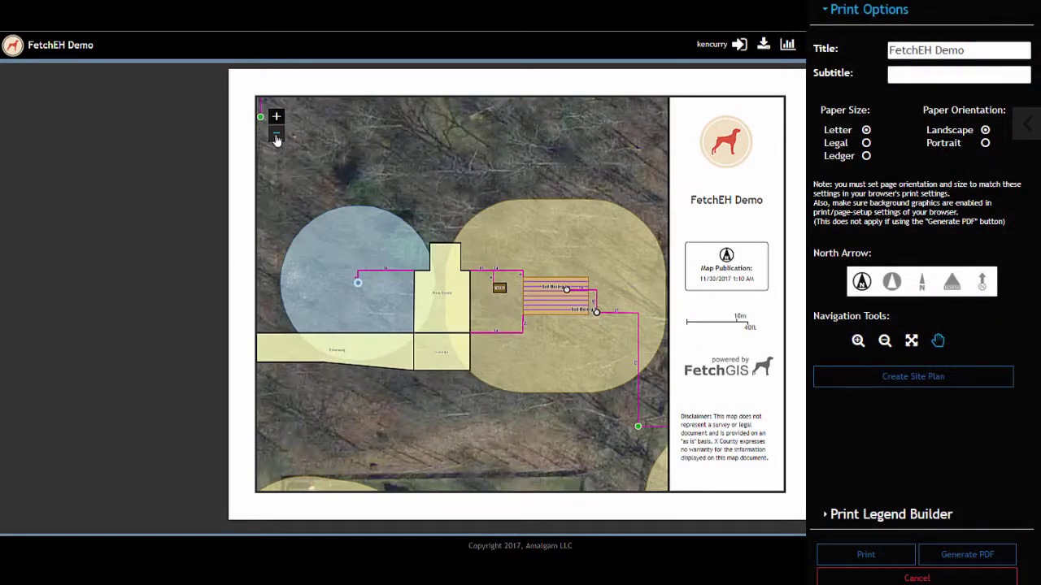
{"action": "left_click_drag", "start_coordinate": [359, 182], "coordinate": [347, 177]}
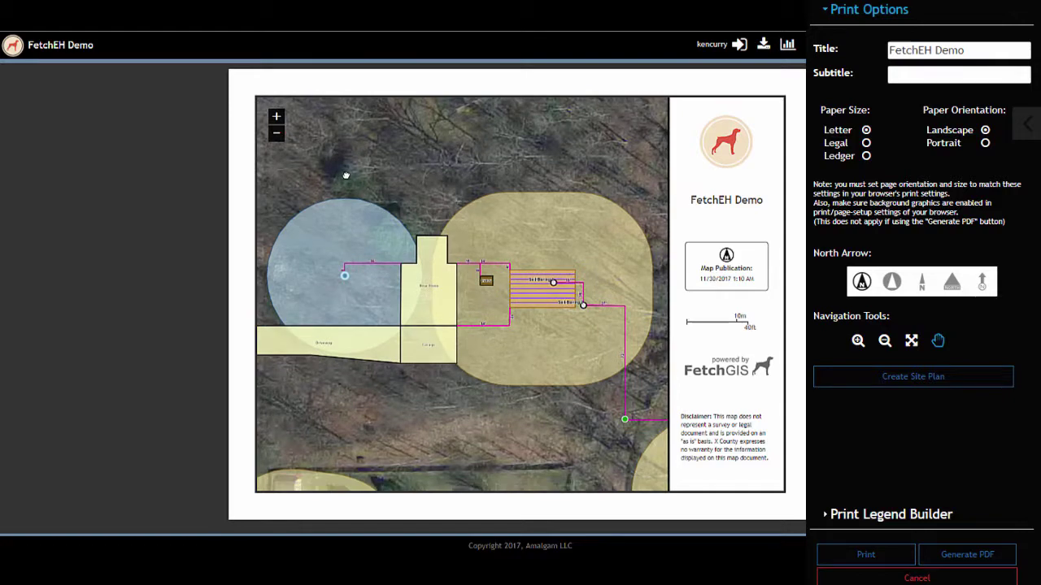
{"action": "left_click", "coordinate": [865, 143]}
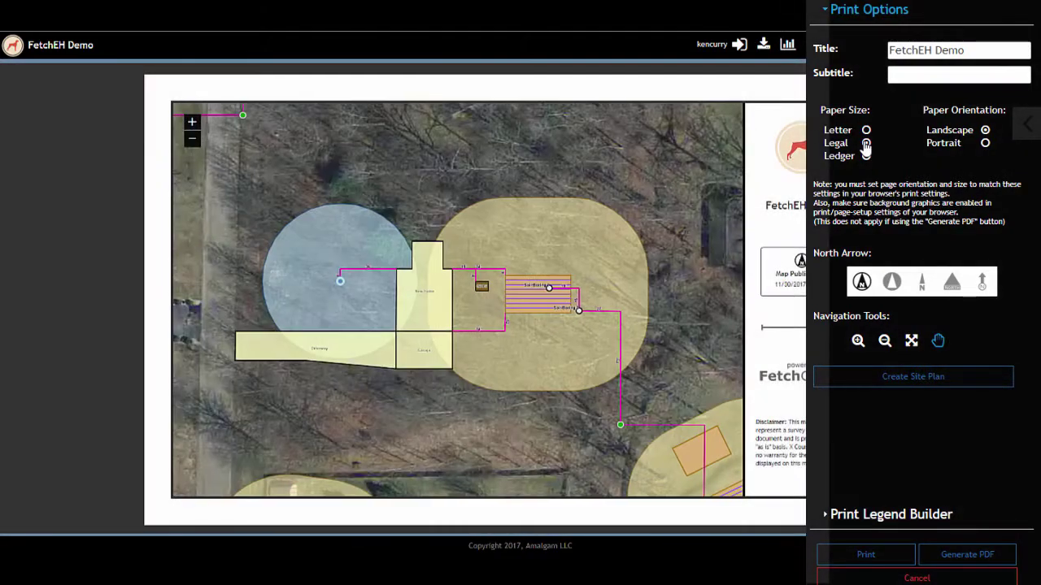
{"action": "left_click_drag", "start_coordinate": [681, 242], "coordinate": [650, 238]}
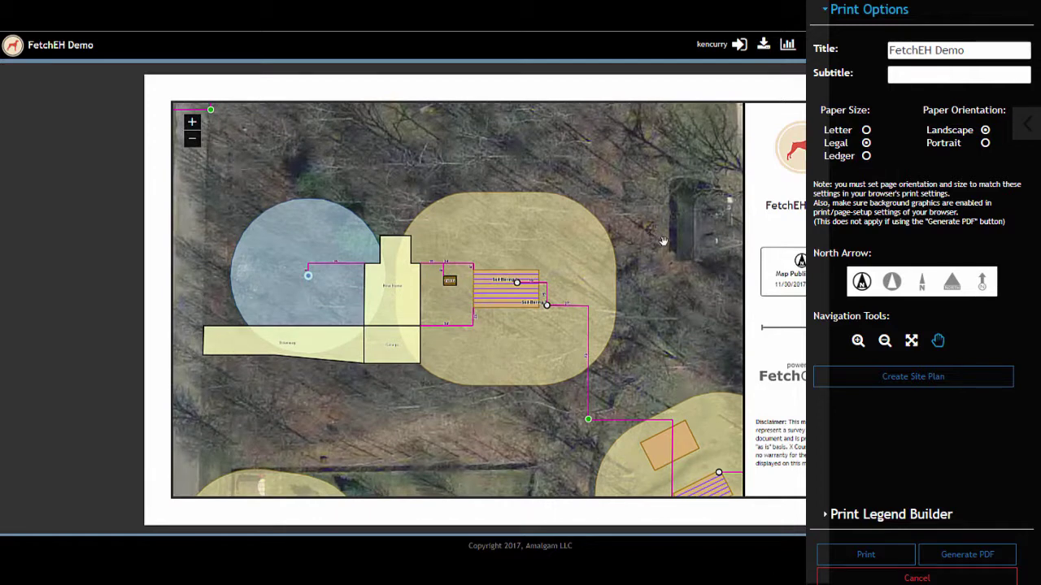
{"action": "left_click", "coordinate": [916, 575]}
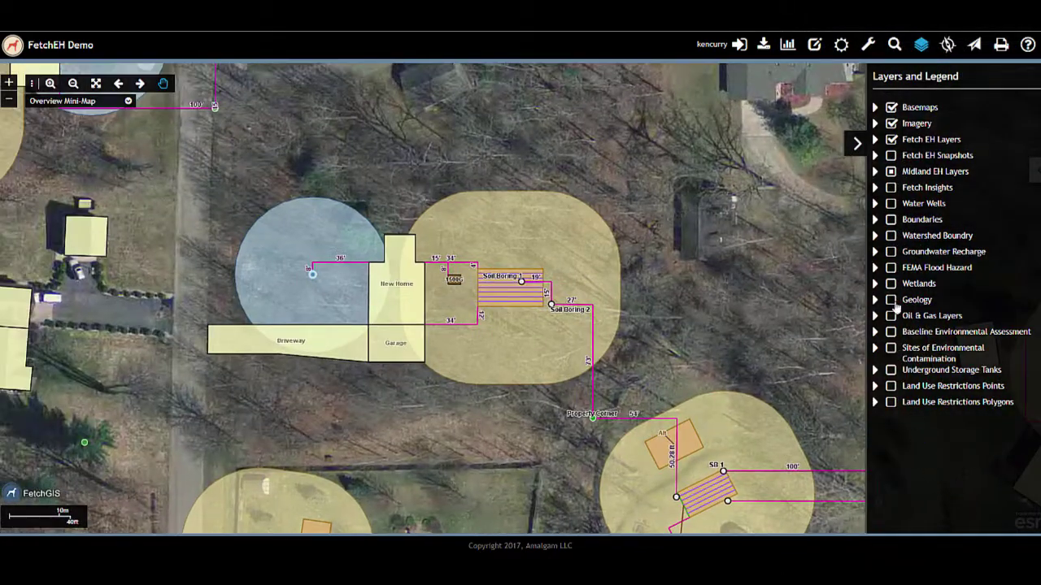
Generate a share link for the current map view, and dismiss it
{"action": "left_click", "coordinate": [973, 48]}
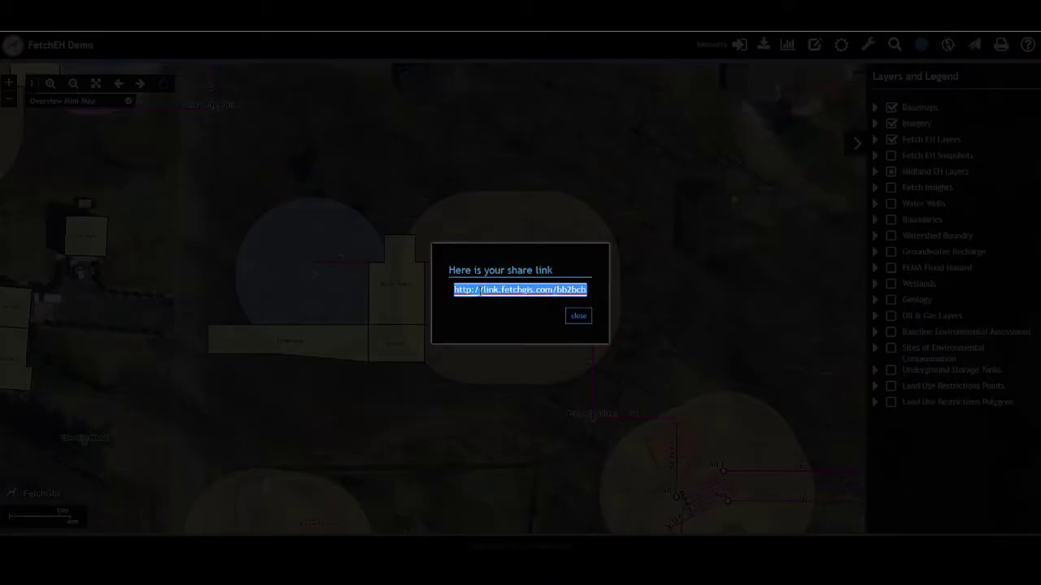
{"action": "left_click", "coordinate": [578, 318]}
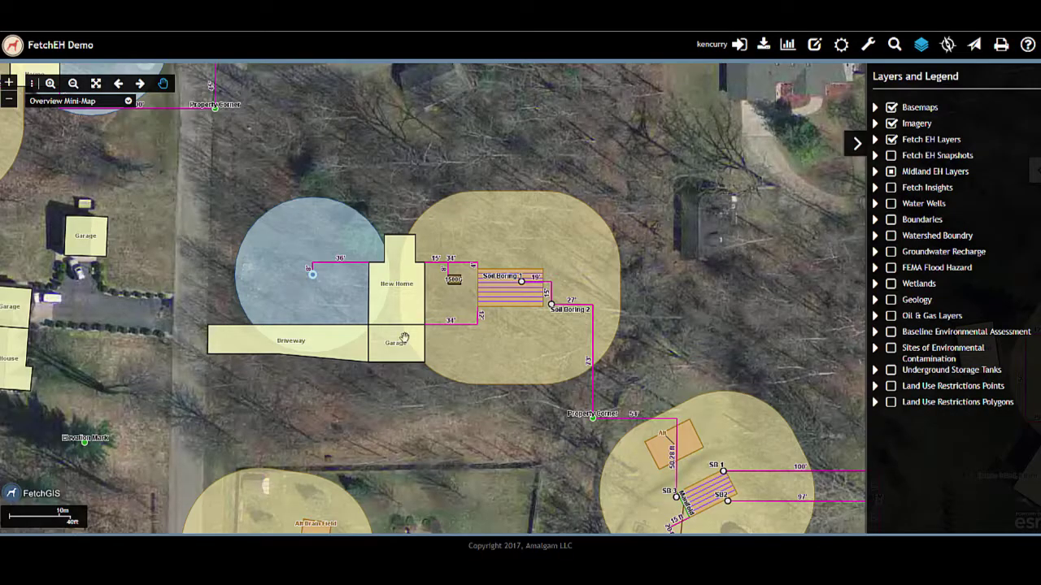